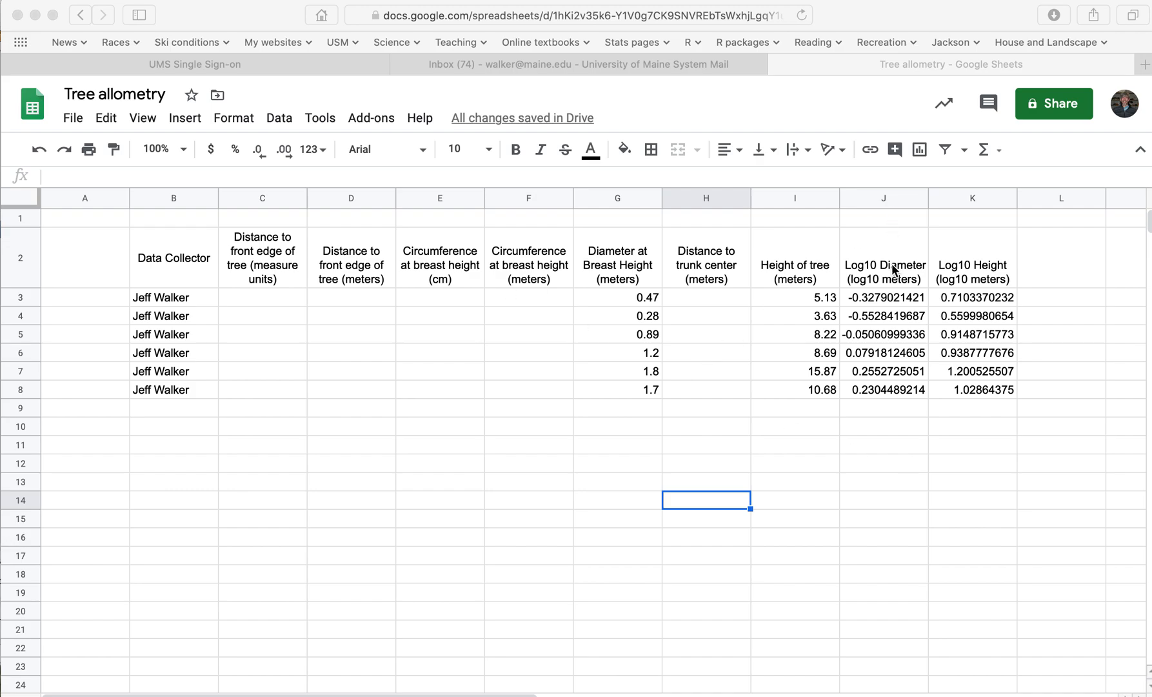
Insert a chart from the Log10 Diameter and Log10 Height columns, headers included (J2:K8)
{"action": "left_click", "coordinate": [908, 273]}
{"action": "left_click_drag", "start_coordinate": [908, 274], "coordinate": [963, 387]}
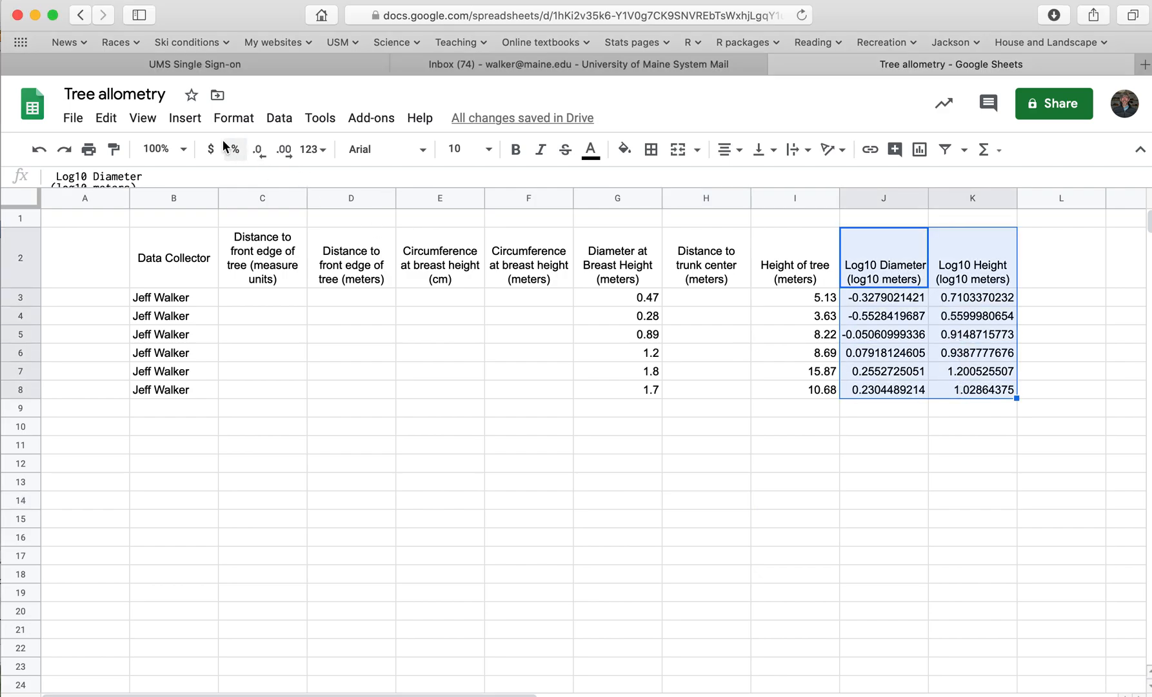
{"action": "left_click", "coordinate": [186, 119]}
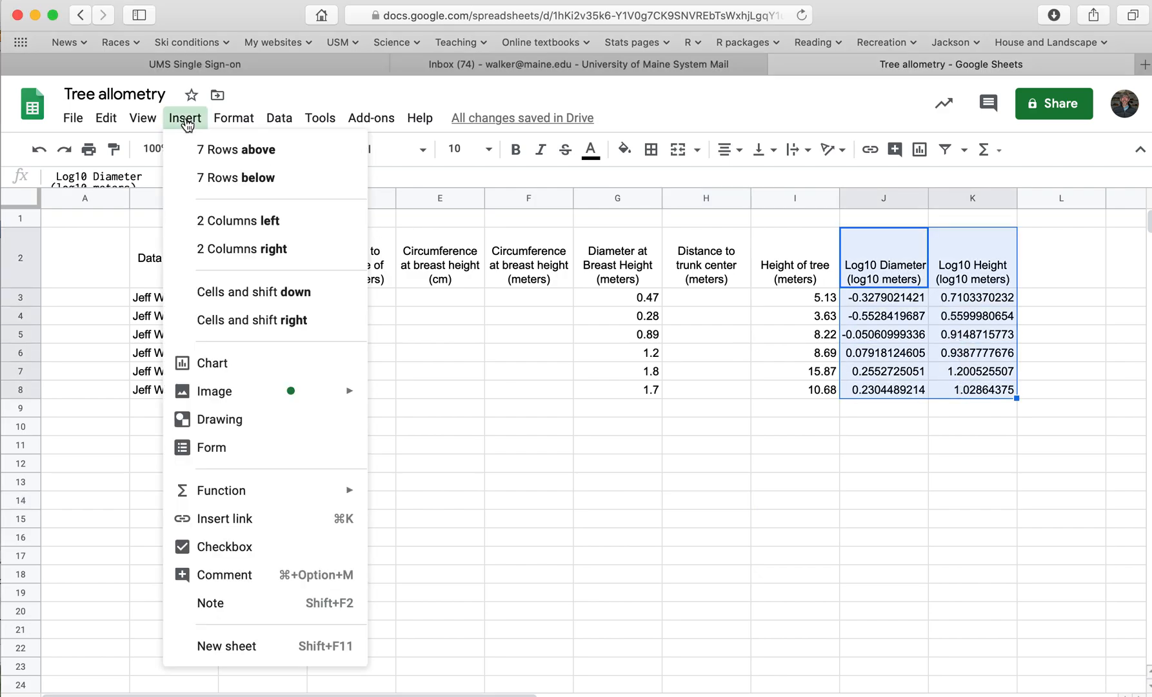
{"action": "left_click", "coordinate": [224, 366]}
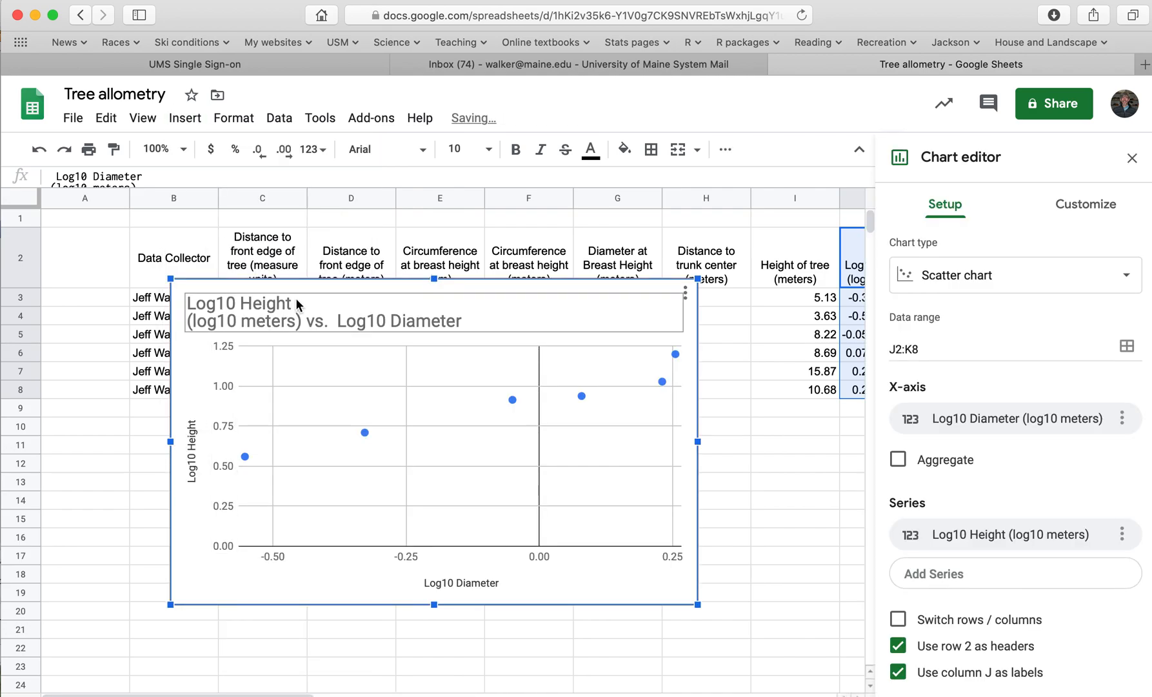
Shorten the chart title to "Height vs. Log10 Diameter", removing the leading Log10 and both unit notes
{"action": "left_click", "coordinate": [310, 321]}
{"action": "left_click", "coordinate": [312, 325]}
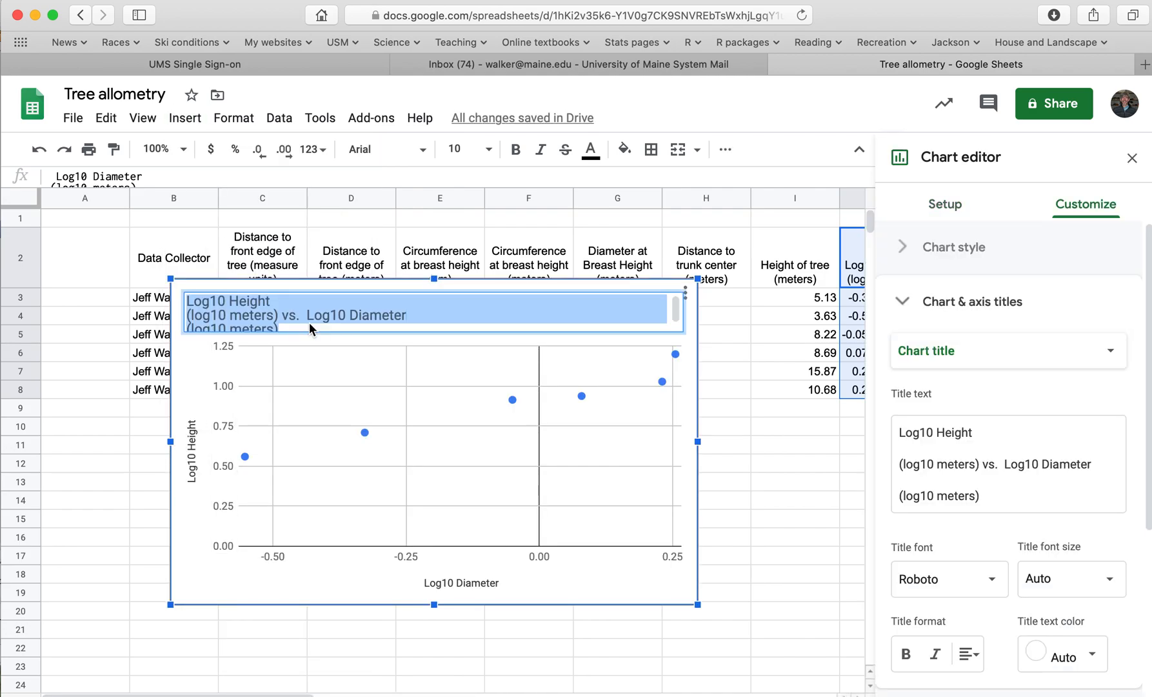
{"action": "left_click", "coordinate": [279, 314]}
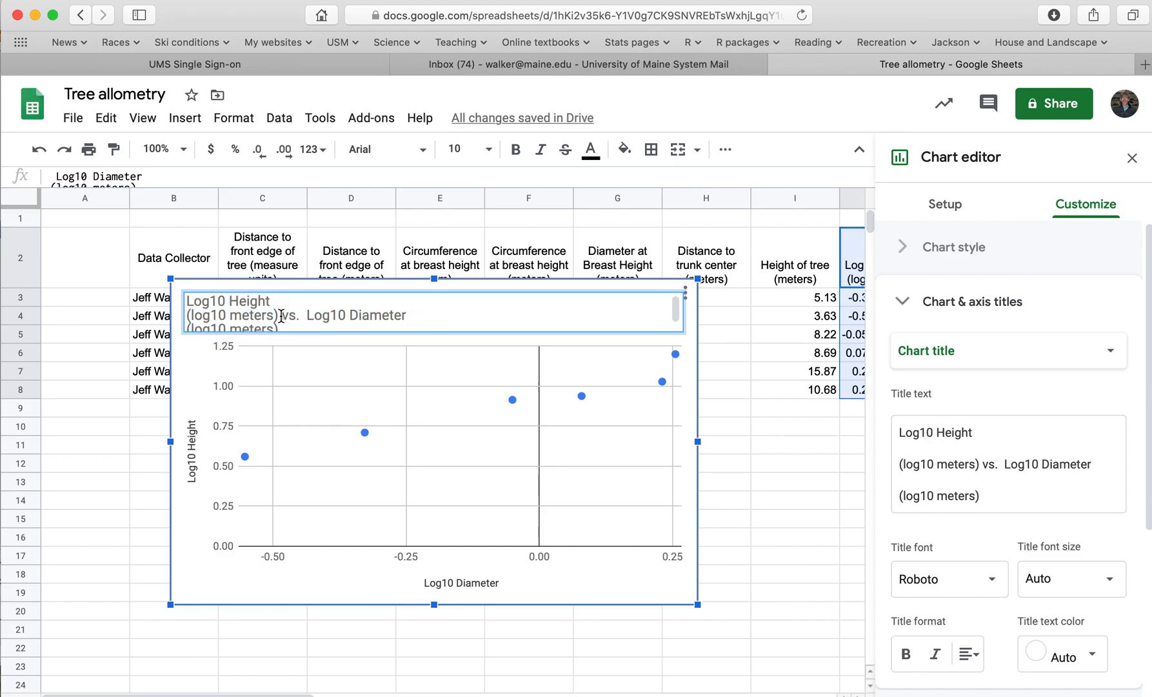
{"action": "left_click_drag", "start_coordinate": [278, 315], "coordinate": [165, 297]}
{"action": "key", "text": "BackSpace"}
{"action": "key", "text": "BackSpace"}
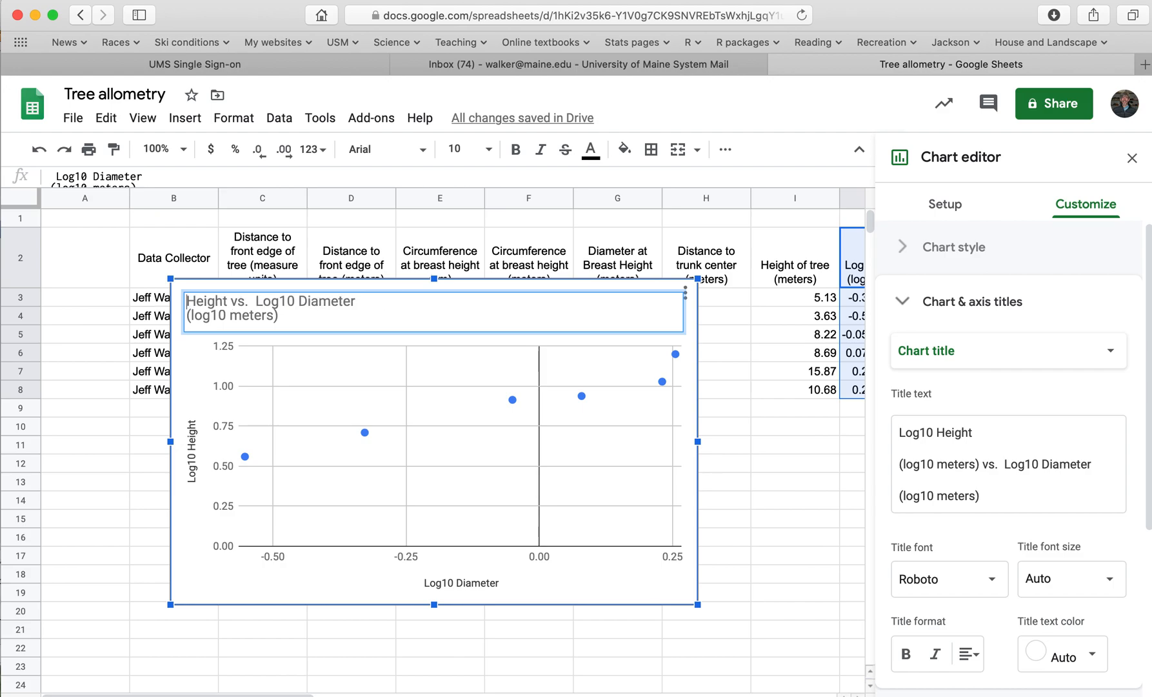
{"action": "left_click_drag", "start_coordinate": [279, 315], "coordinate": [184, 310]}
{"action": "key", "text": "BackSpace"}
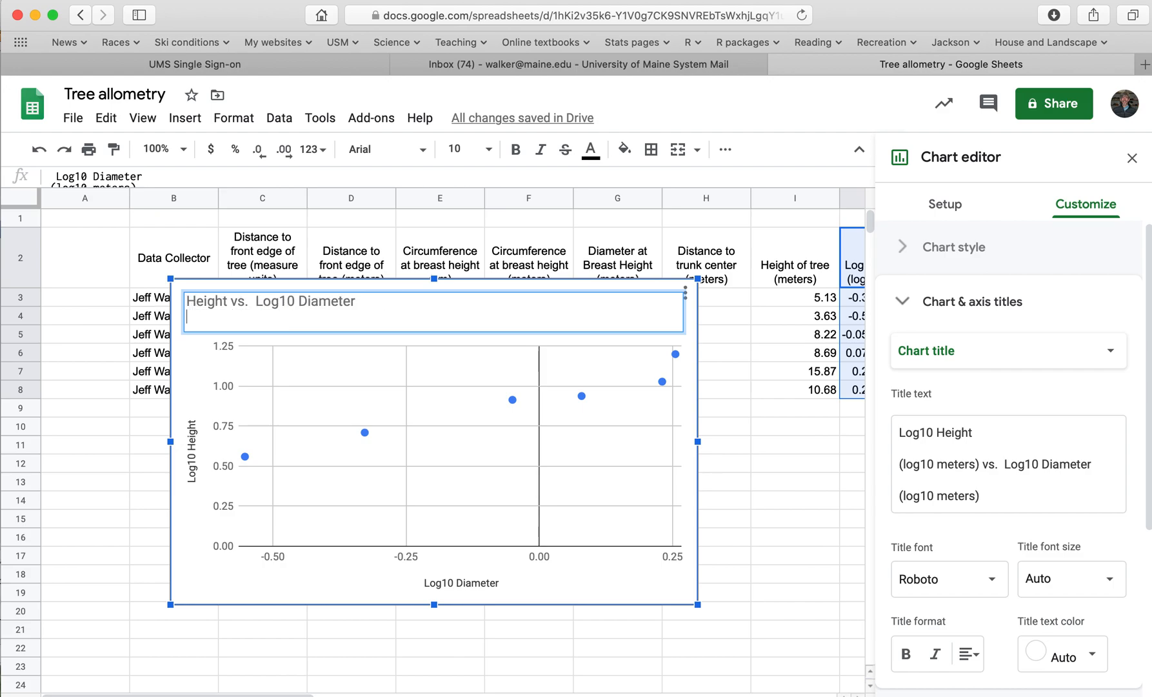
{"action": "left_click", "coordinate": [152, 444]}
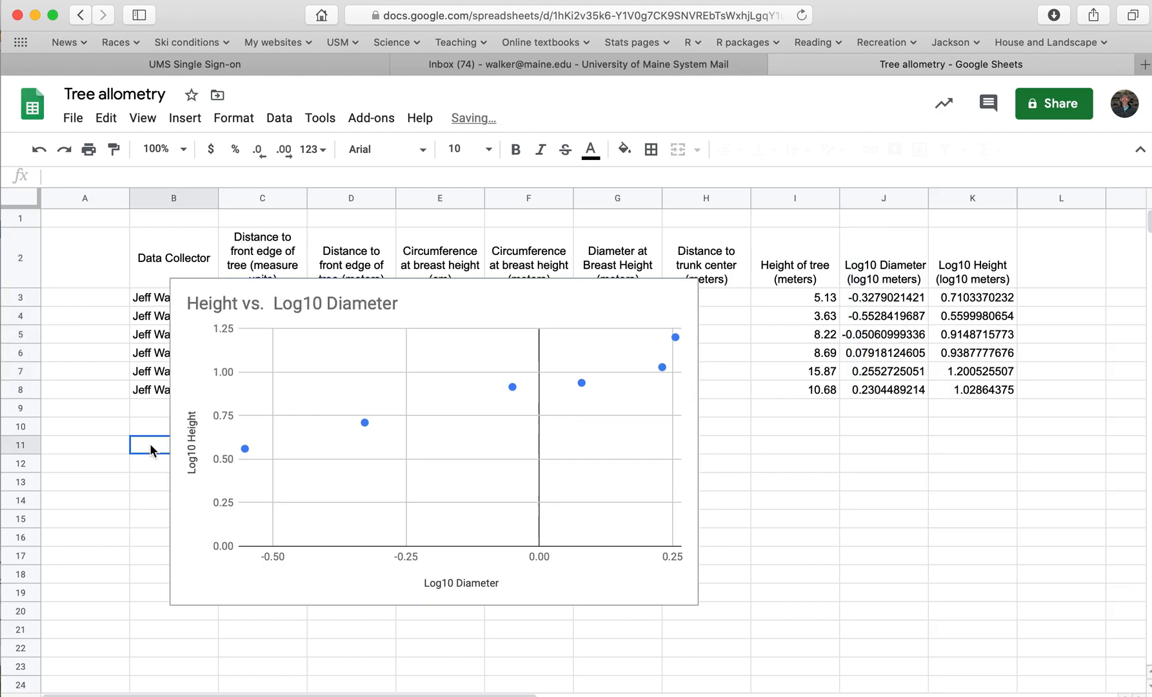
Move the chart so its upper corner sits around cell A4, and add a trendline to the Log10 Height series
{"action": "left_click", "coordinate": [581, 512]}
{"action": "left_click_drag", "start_coordinate": [581, 512], "coordinate": [521, 545]}
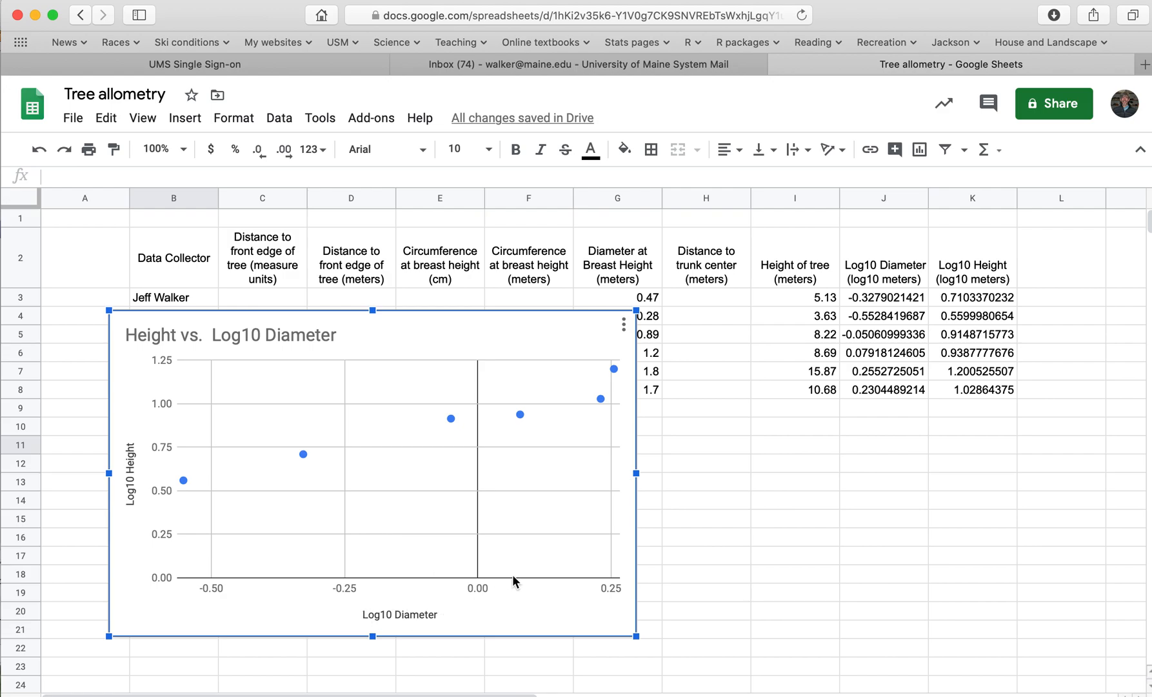
{"action": "left_click", "coordinate": [623, 324]}
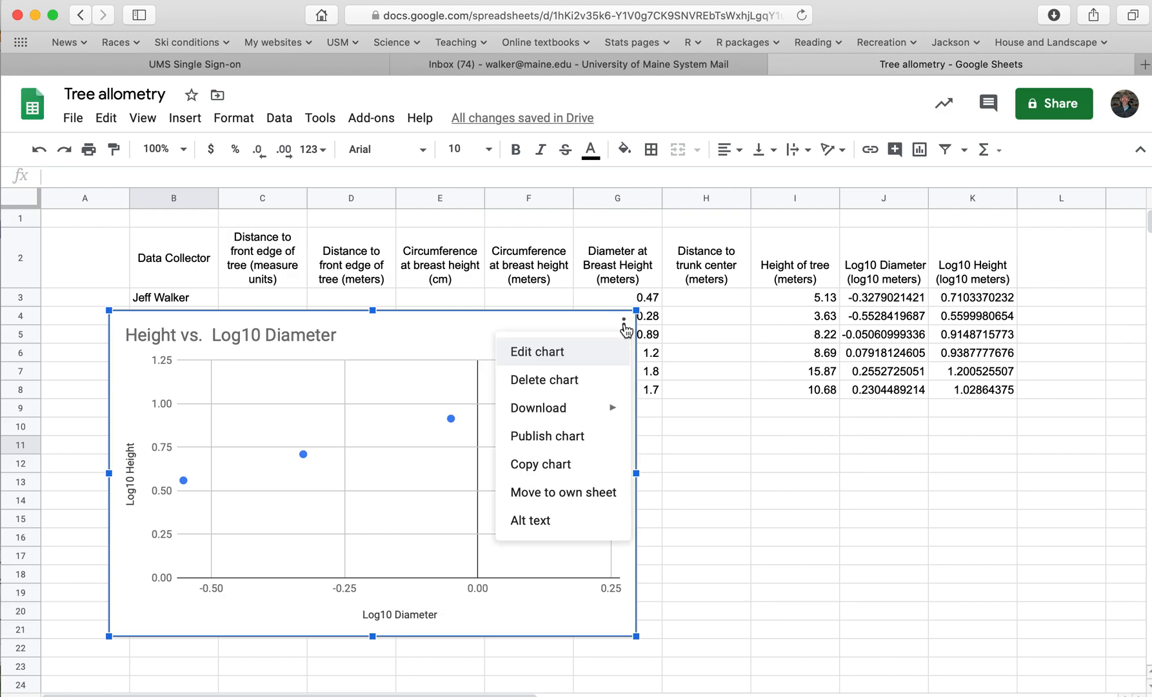
{"action": "left_click", "coordinate": [574, 352]}
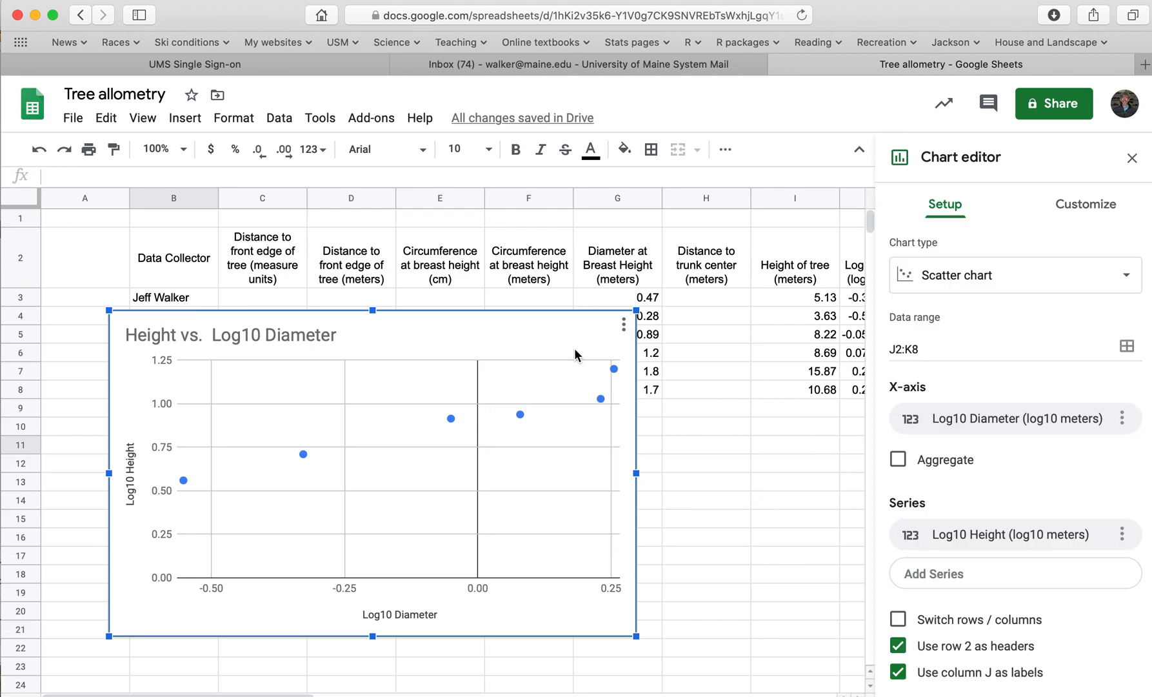
{"action": "left_click", "coordinate": [1103, 211]}
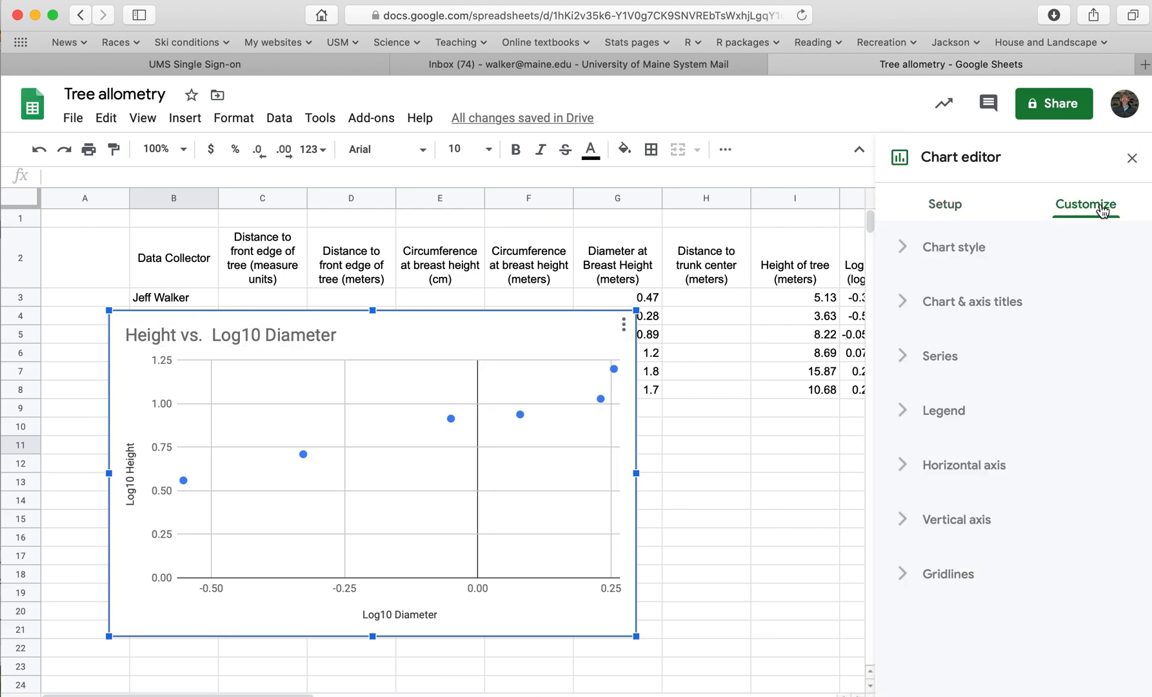
{"action": "left_click", "coordinate": [945, 359]}
{"action": "scroll", "coordinate": [983, 493], "scroll_direction": "down", "scroll_amount": 5}
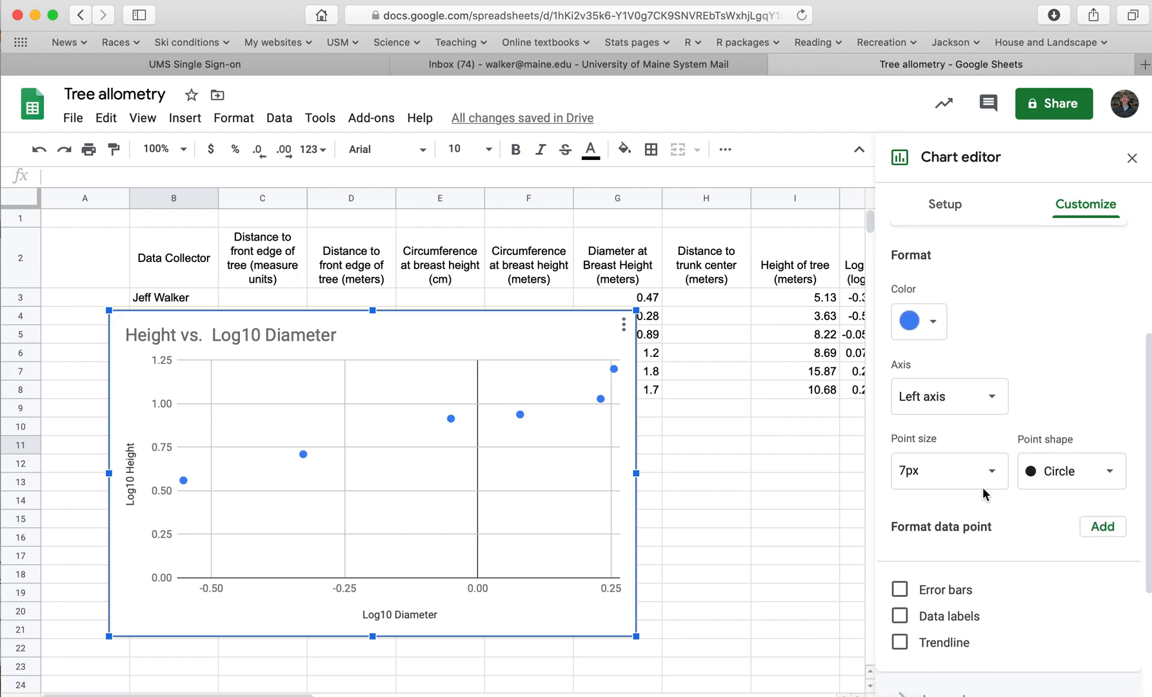
{"action": "left_click", "coordinate": [899, 583]}
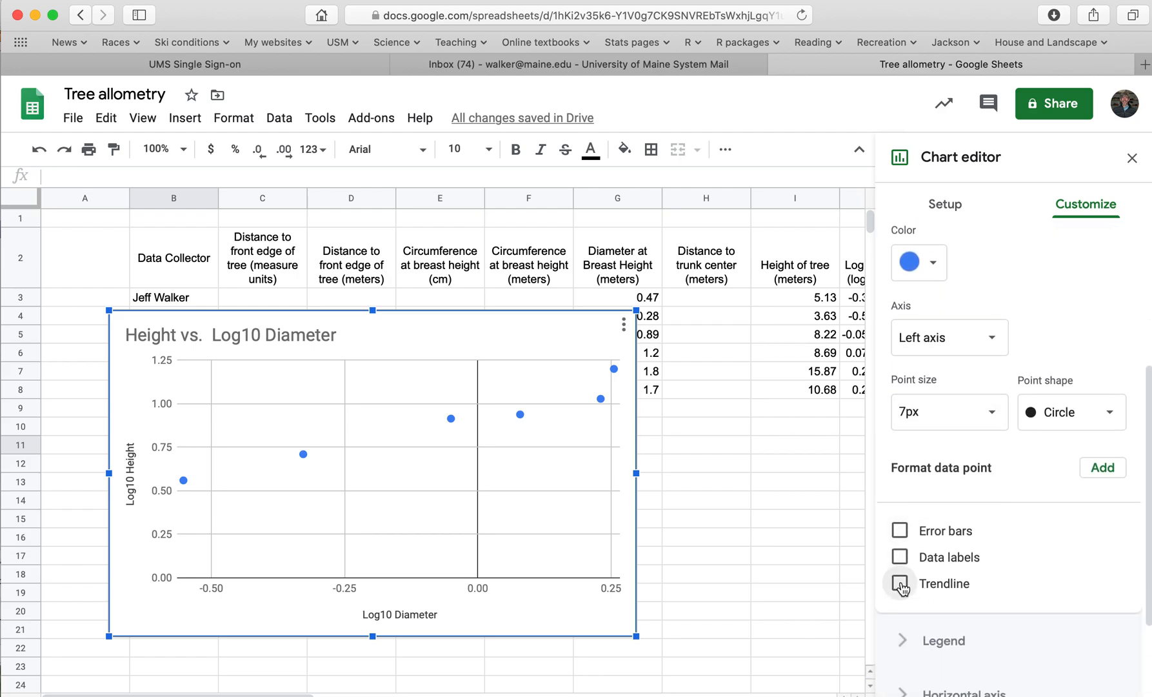
{"action": "scroll", "coordinate": [991, 544], "scroll_direction": "down", "scroll_amount": 5}
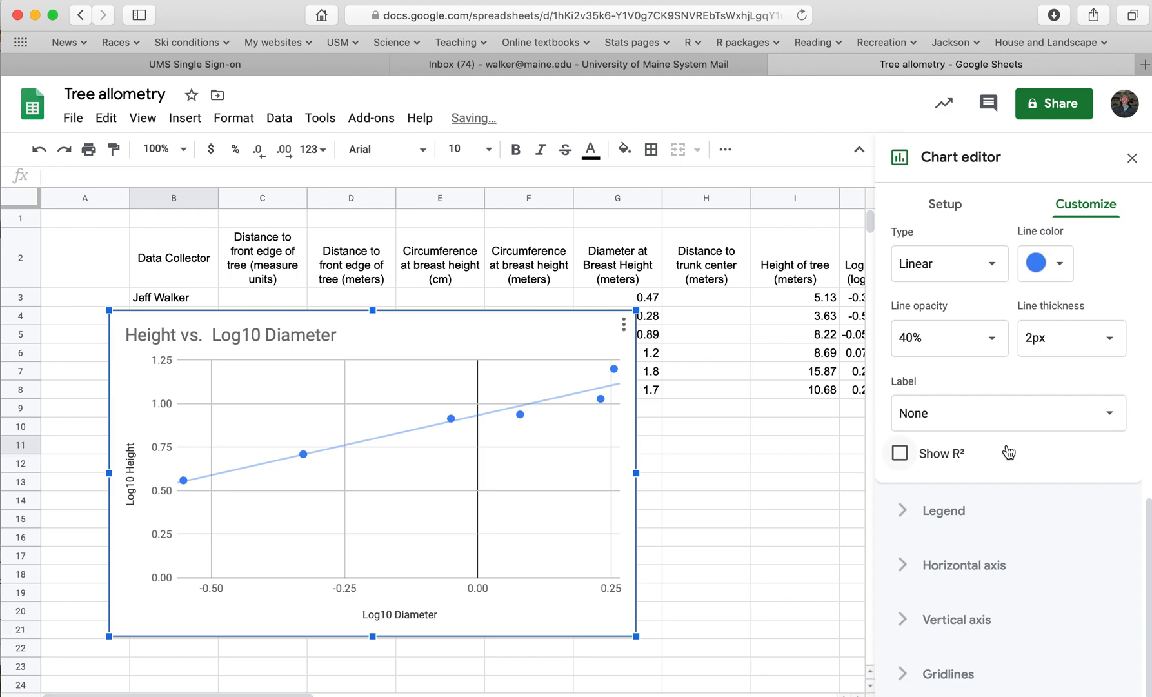
Label the trendline with its equation and close the chart editor
{"action": "left_click", "coordinate": [990, 416]}
{"action": "left_click", "coordinate": [971, 471]}
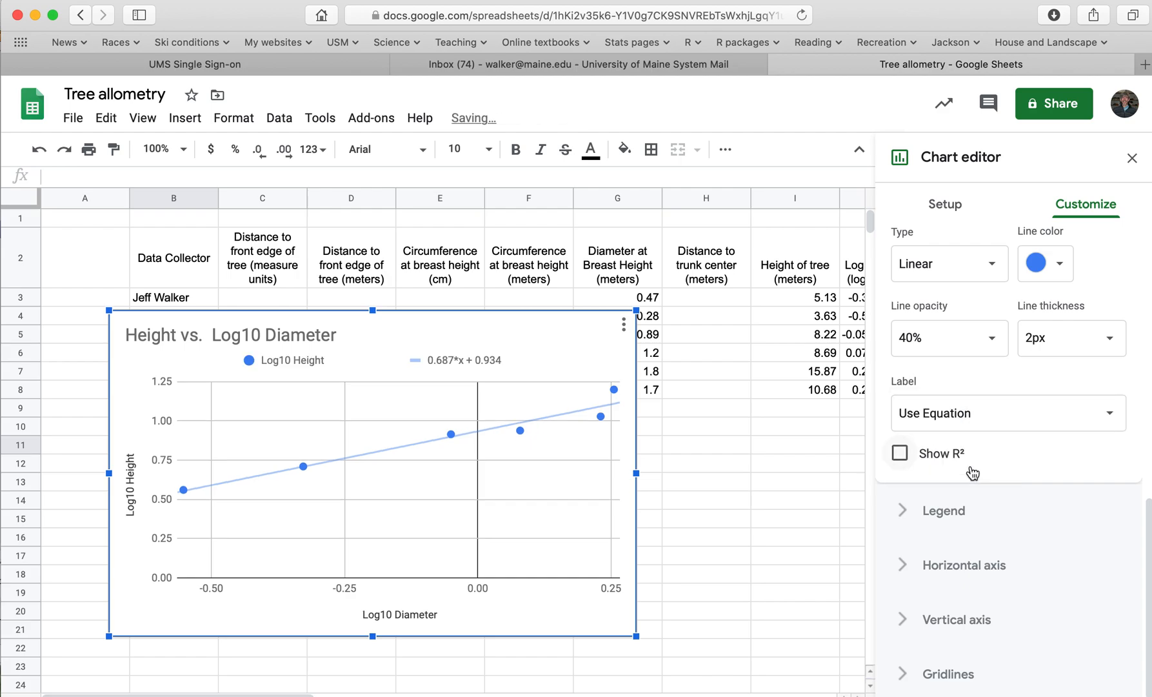
{"action": "left_click", "coordinate": [1132, 158]}
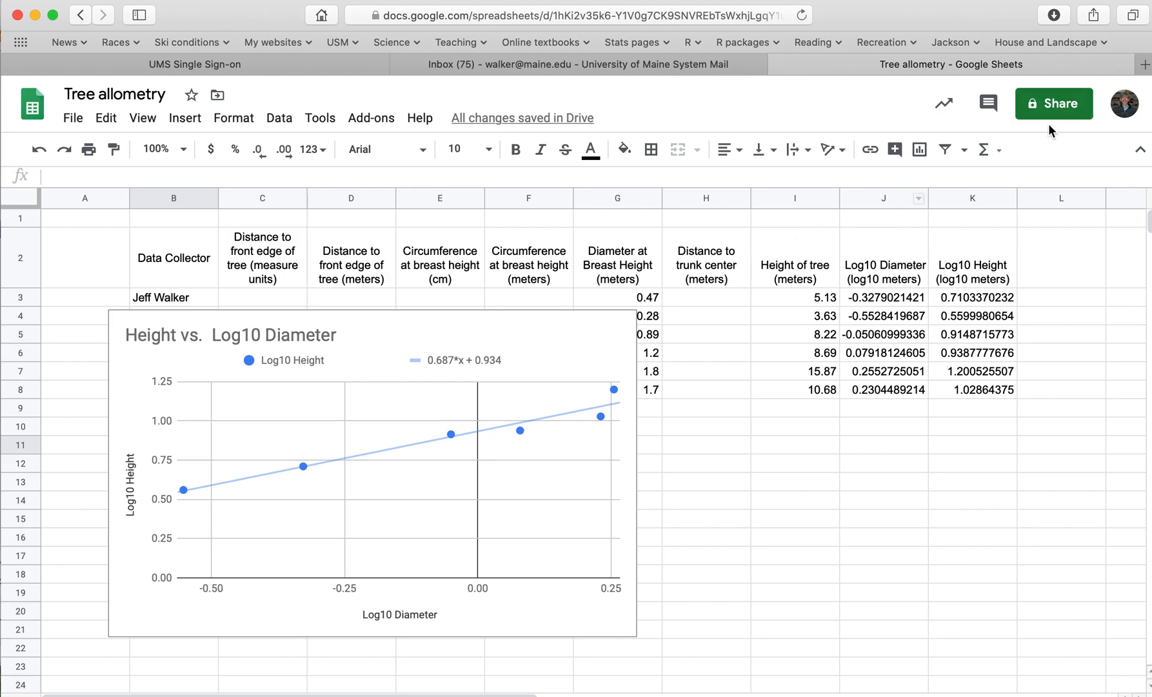
Search the web in a new browser tab for "how to compute standard error of the slope google sheets"
{"action": "left_click", "coordinate": [1145, 64]}
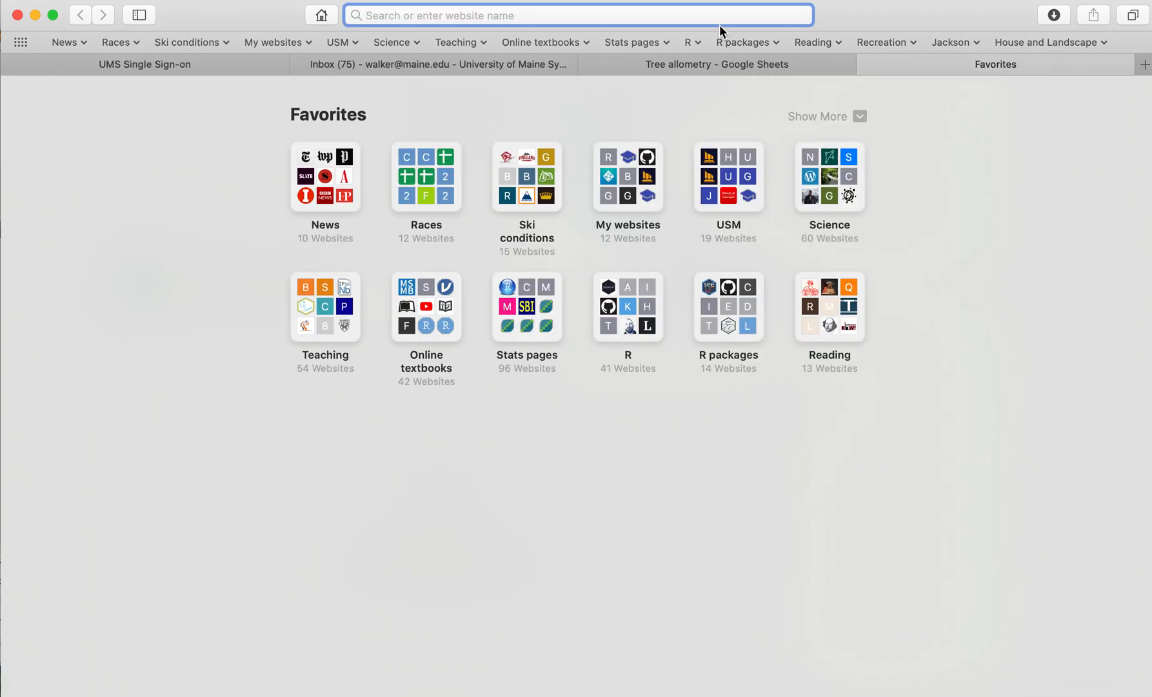
{"action": "type", "text": "how to "}
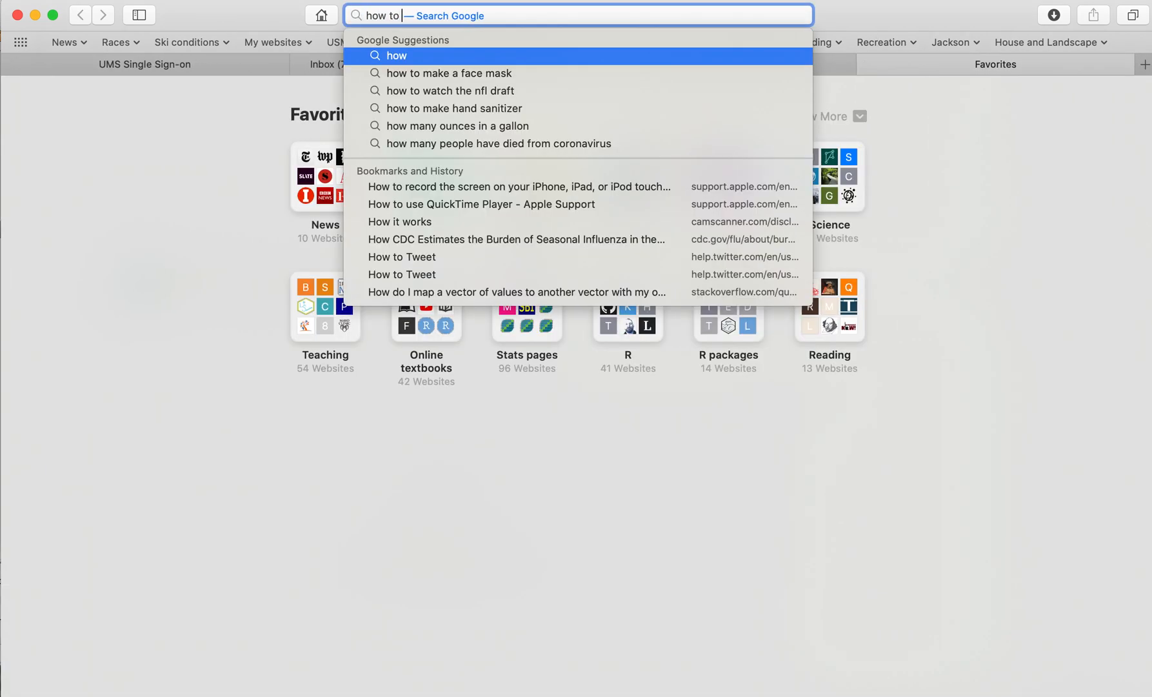
{"action": "type", "text": "compute "}
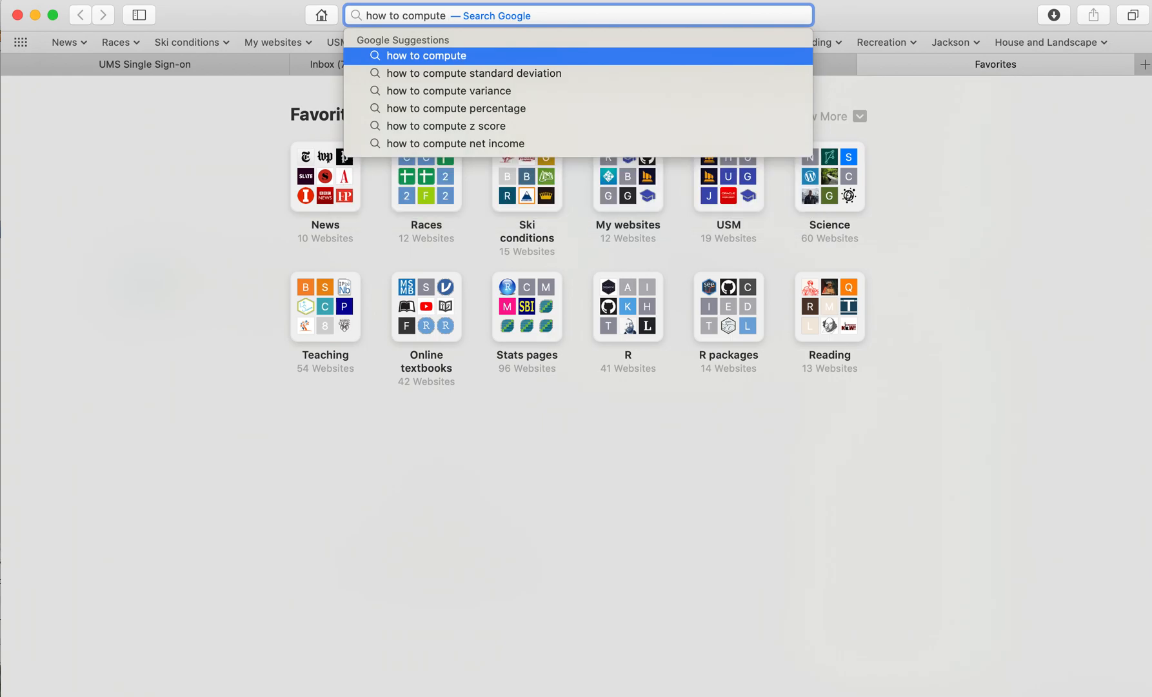
{"action": "type", "text": "standard error of the slo"}
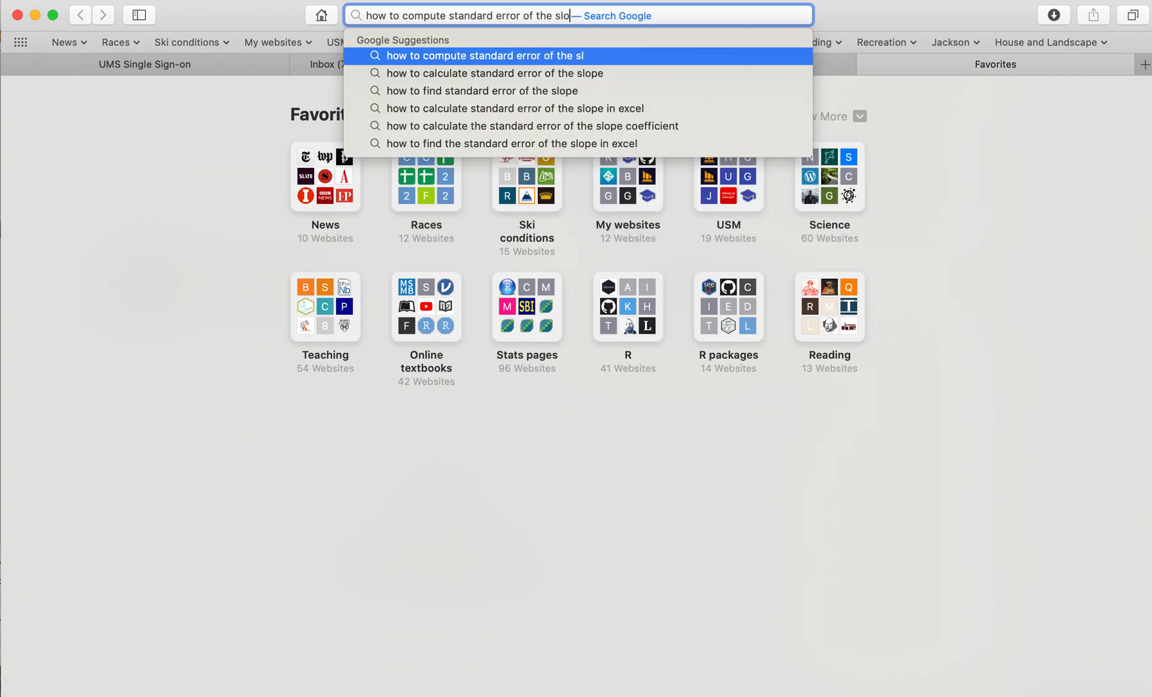
{"action": "type", "text": "pe google sheets"}
{"action": "key", "text": "Return"}
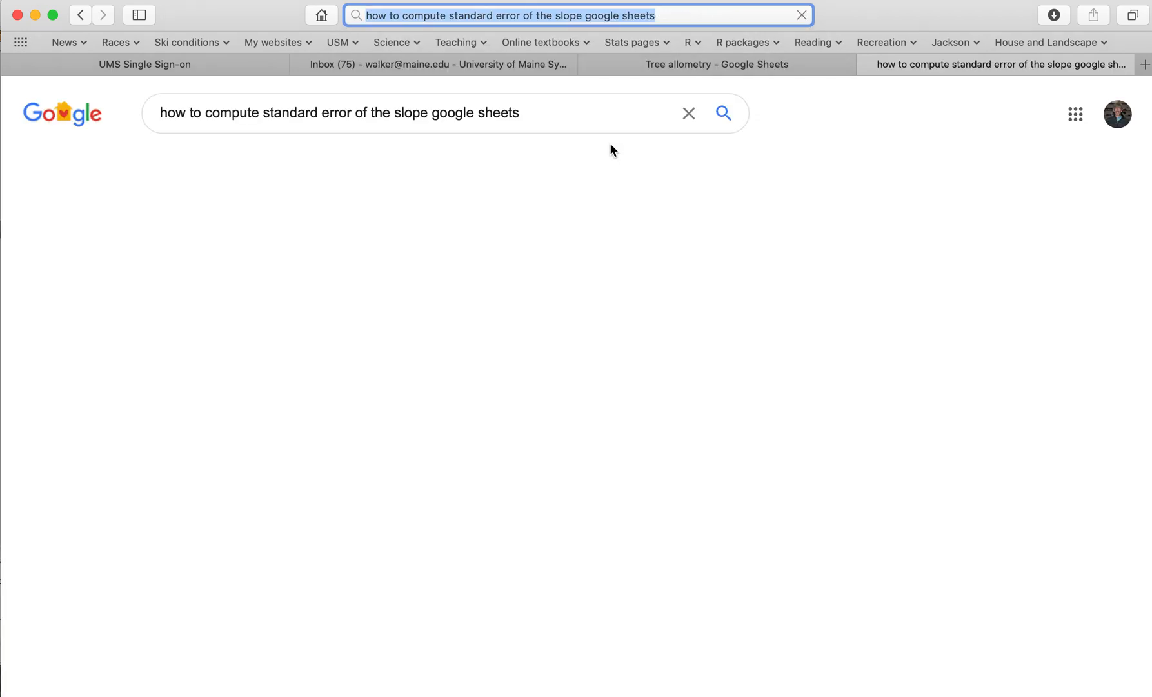
Open the LINEST help page of Docs Editors Help from the search results
{"action": "scroll", "coordinate": [484, 361], "scroll_direction": "down", "scroll_amount": 2}
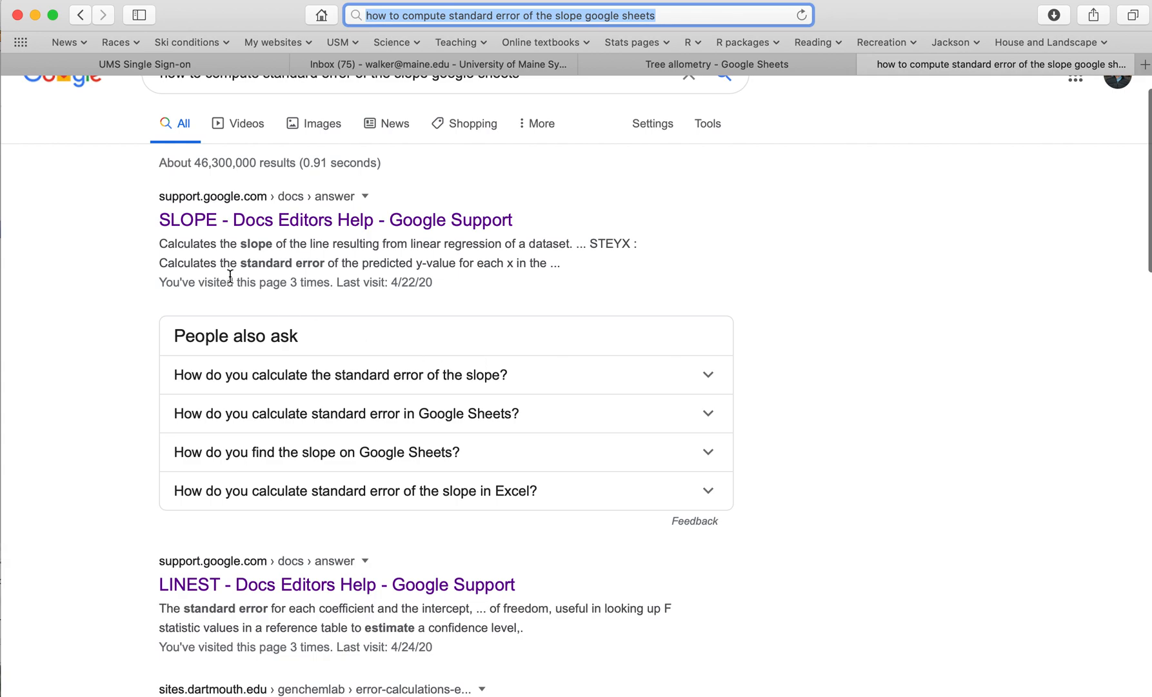
{"action": "scroll", "coordinate": [288, 508], "scroll_direction": "down", "scroll_amount": 5}
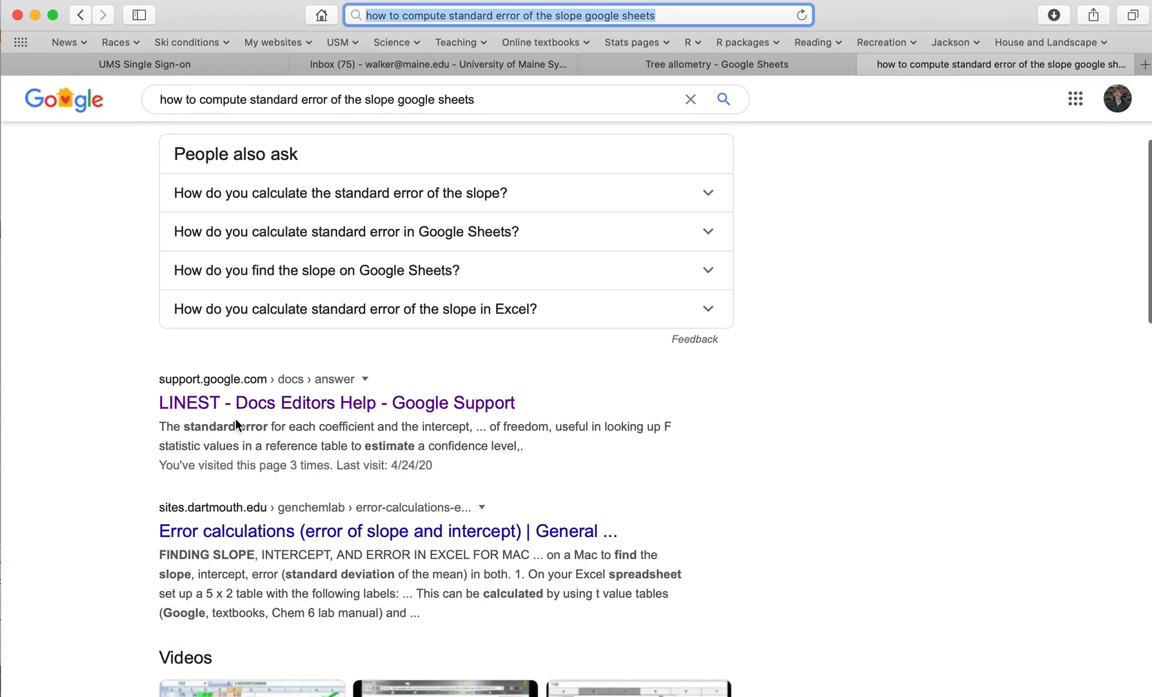
{"action": "left_click", "coordinate": [205, 404]}
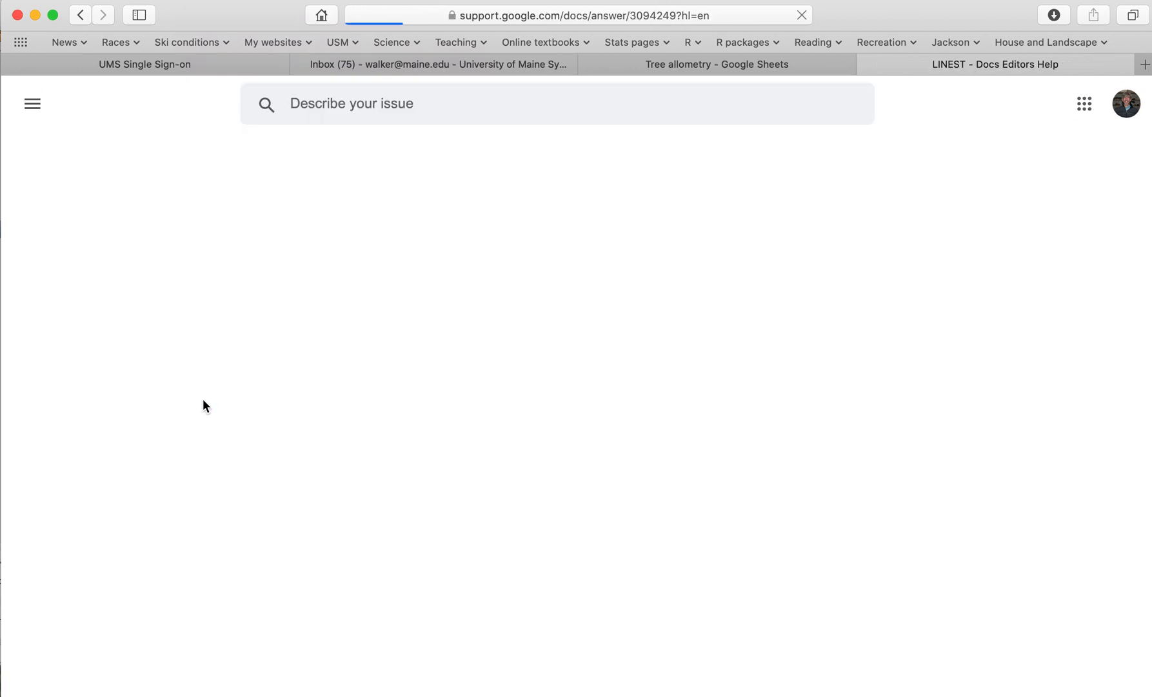
Examine the LINEST sample usage, syntax and argument descriptions, including calculate_b and verbose
{"action": "scroll", "coordinate": [203, 430], "scroll_direction": "down", "scroll_amount": 3}
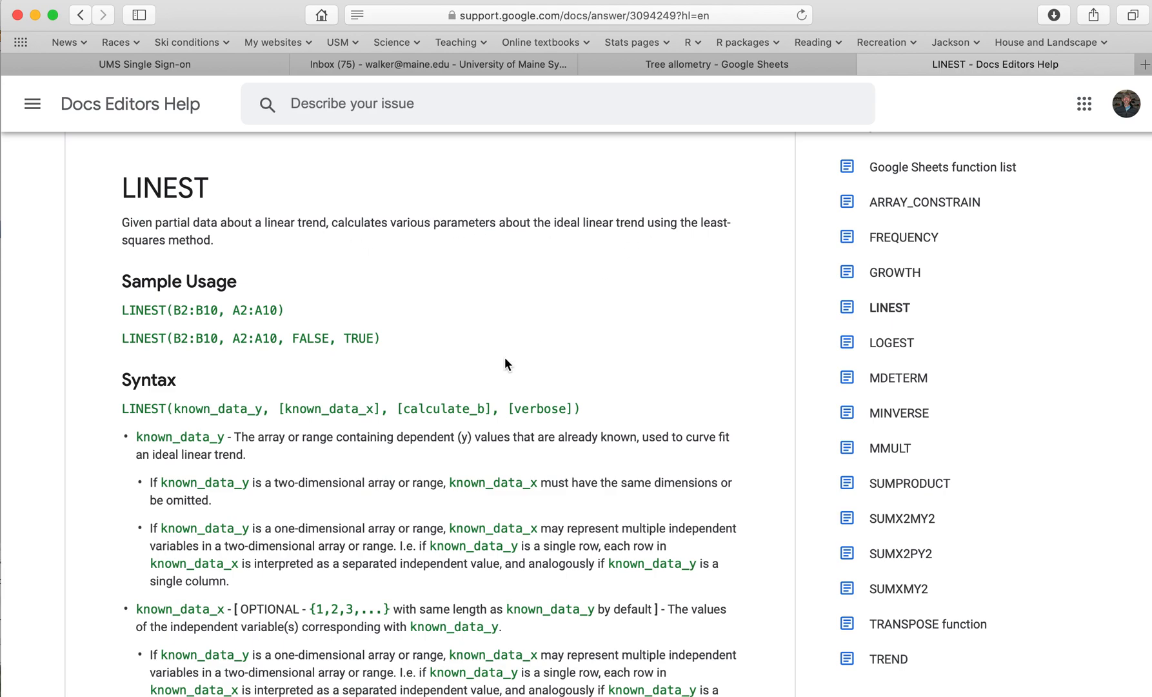
{"action": "scroll", "coordinate": [439, 416], "scroll_direction": "down", "scroll_amount": 2}
{"action": "scroll", "coordinate": [436, 413], "scroll_direction": "down", "scroll_amount": 10}
{"action": "scroll", "coordinate": [435, 412], "scroll_direction": "down", "scroll_amount": 11}
{"action": "scroll", "coordinate": [436, 413], "scroll_direction": "up", "scroll_amount": 7}
{"action": "scroll", "coordinate": [436, 413], "scroll_direction": "up", "scroll_amount": 4}
{"action": "scroll", "coordinate": [435, 413], "scroll_direction": "up", "scroll_amount": 3}
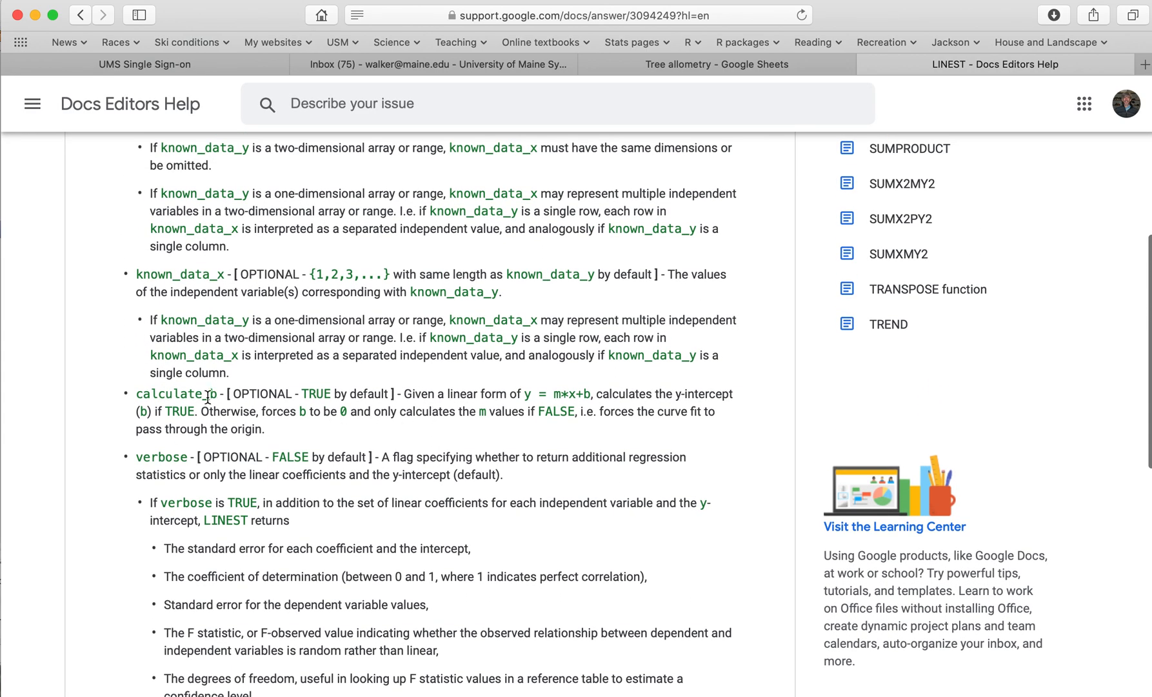
{"action": "scroll", "coordinate": [313, 449], "scroll_direction": "down", "scroll_amount": 3}
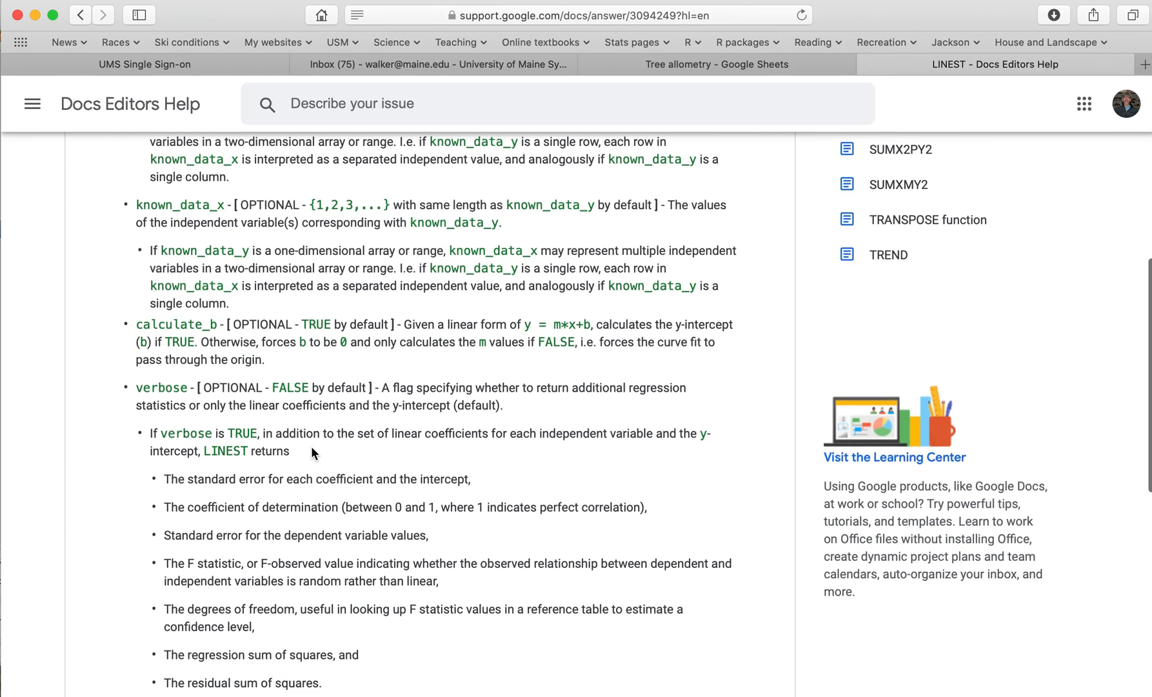
{"action": "scroll", "coordinate": [310, 446], "scroll_direction": "down", "scroll_amount": 2}
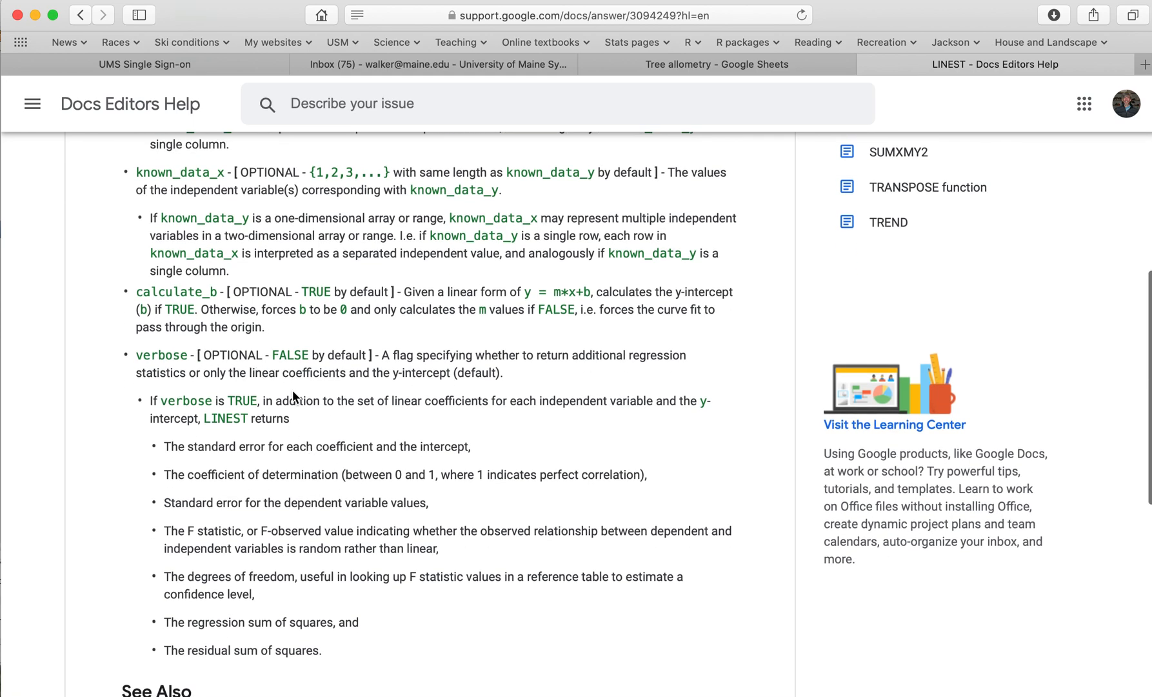
{"action": "scroll", "coordinate": [293, 445], "scroll_direction": "down", "scroll_amount": 2}
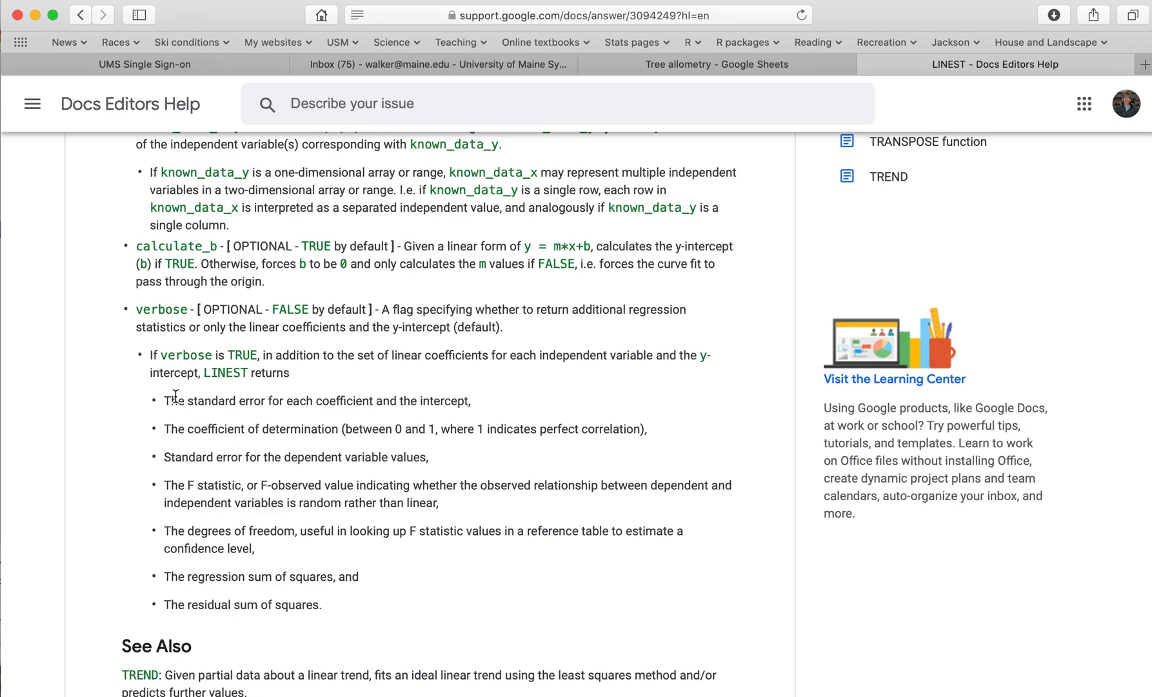
Highlight "The standard error for each coefficient" and review how the syntax and the verbose argument relate to it
{"action": "left_click_drag", "start_coordinate": [164, 400], "coordinate": [378, 402]}
{"action": "scroll", "coordinate": [410, 442], "scroll_direction": "up", "scroll_amount": 3}
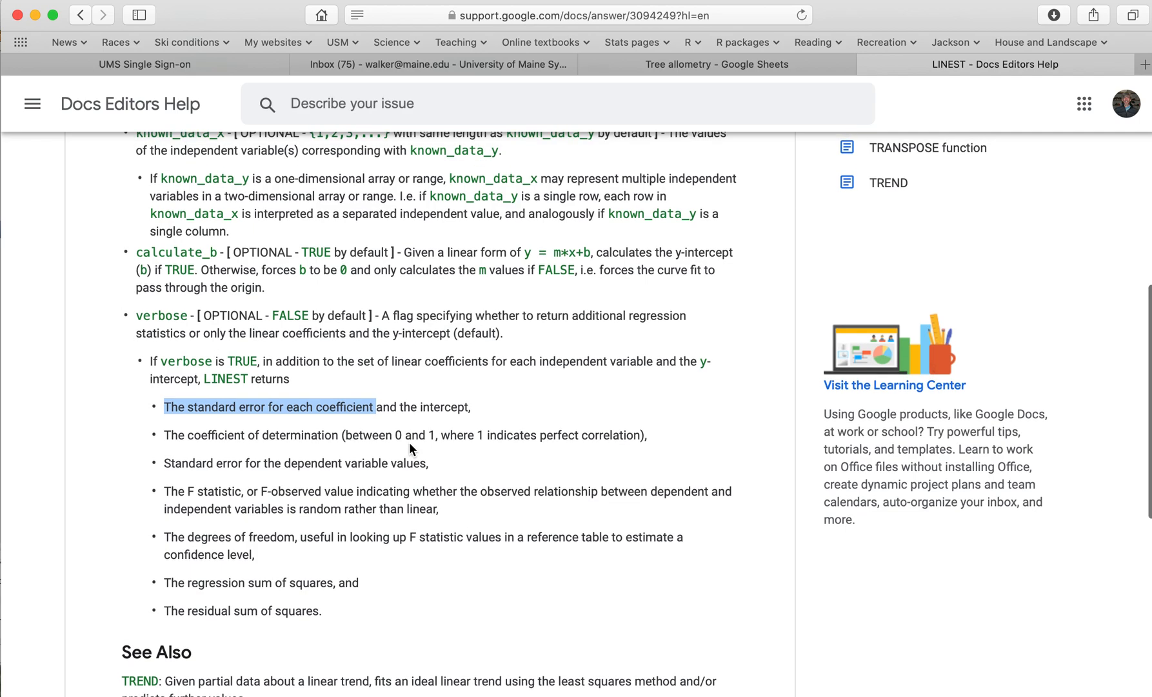
{"action": "scroll", "coordinate": [408, 442], "scroll_direction": "up", "scroll_amount": 6}
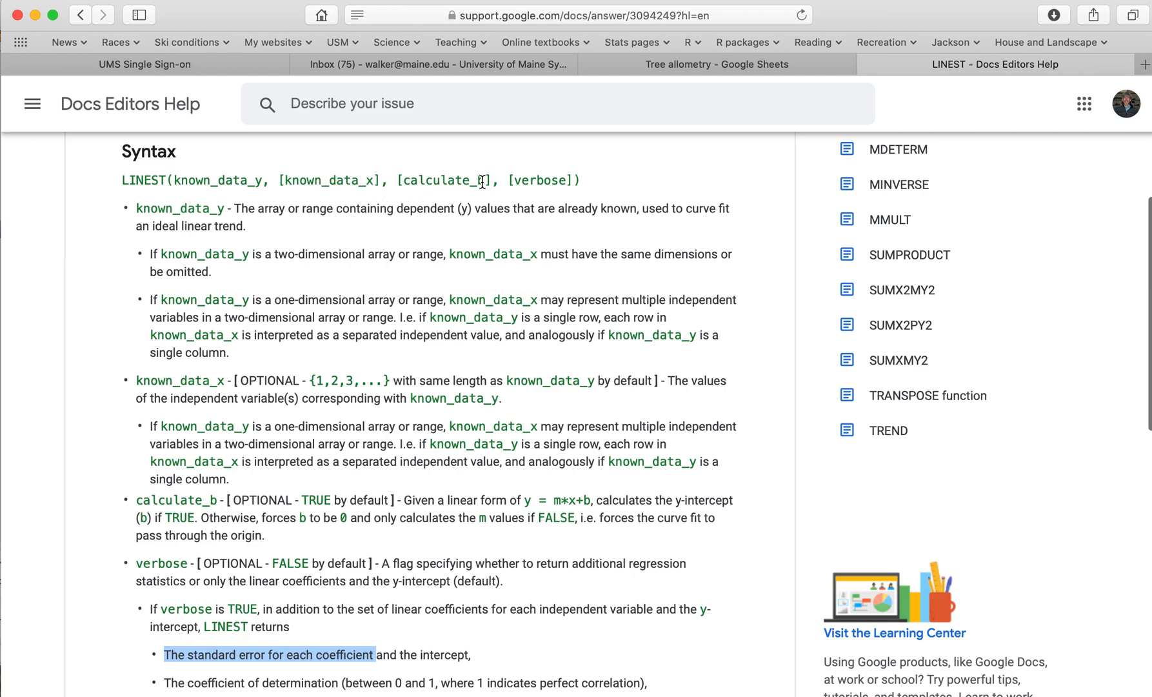
{"action": "scroll", "coordinate": [437, 330], "scroll_direction": "down", "scroll_amount": 5}
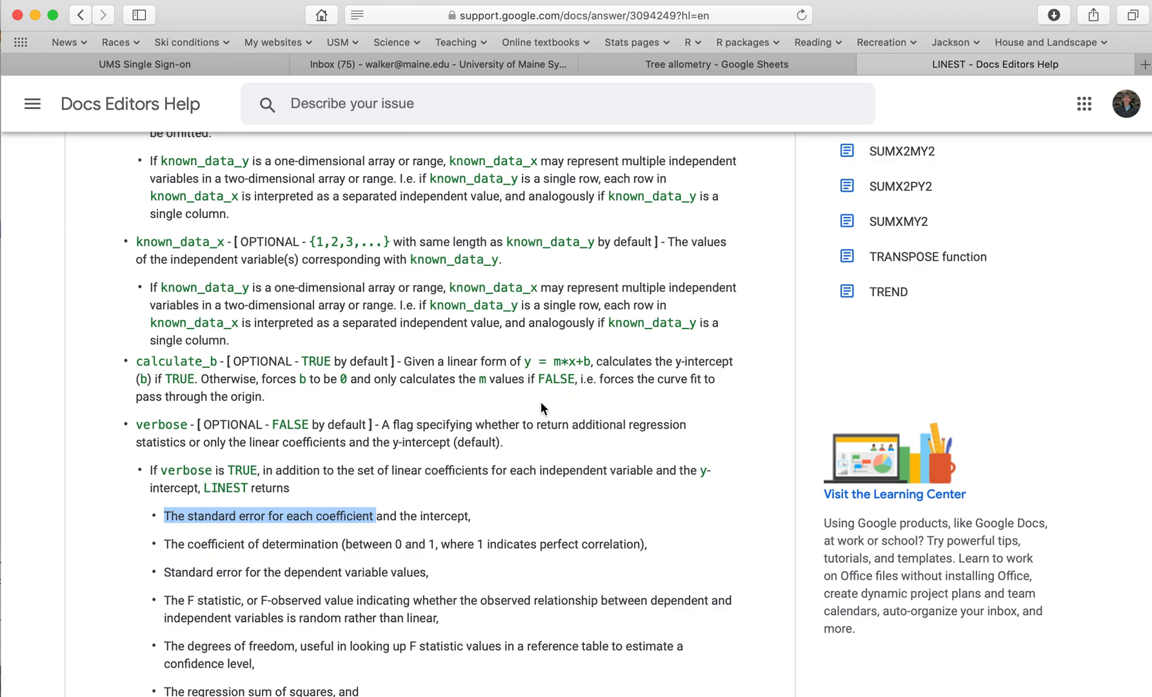
{"action": "scroll", "coordinate": [371, 442], "scroll_direction": "down", "scroll_amount": 2}
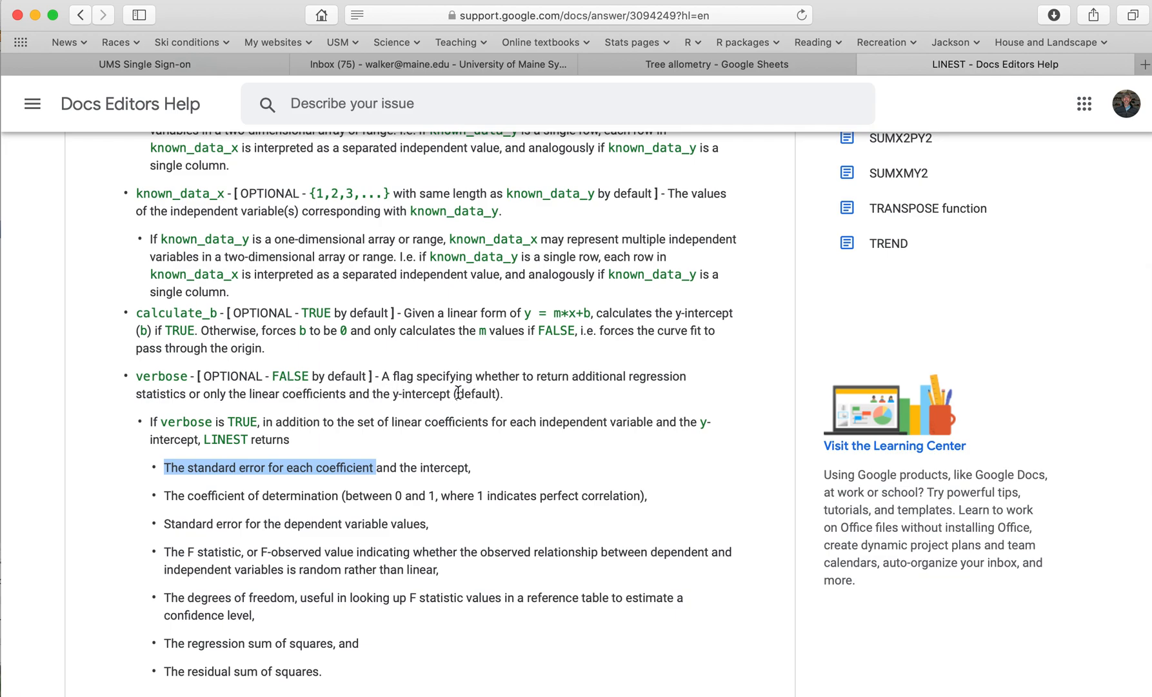
{"action": "scroll", "coordinate": [446, 391], "scroll_direction": "down", "scroll_amount": 2}
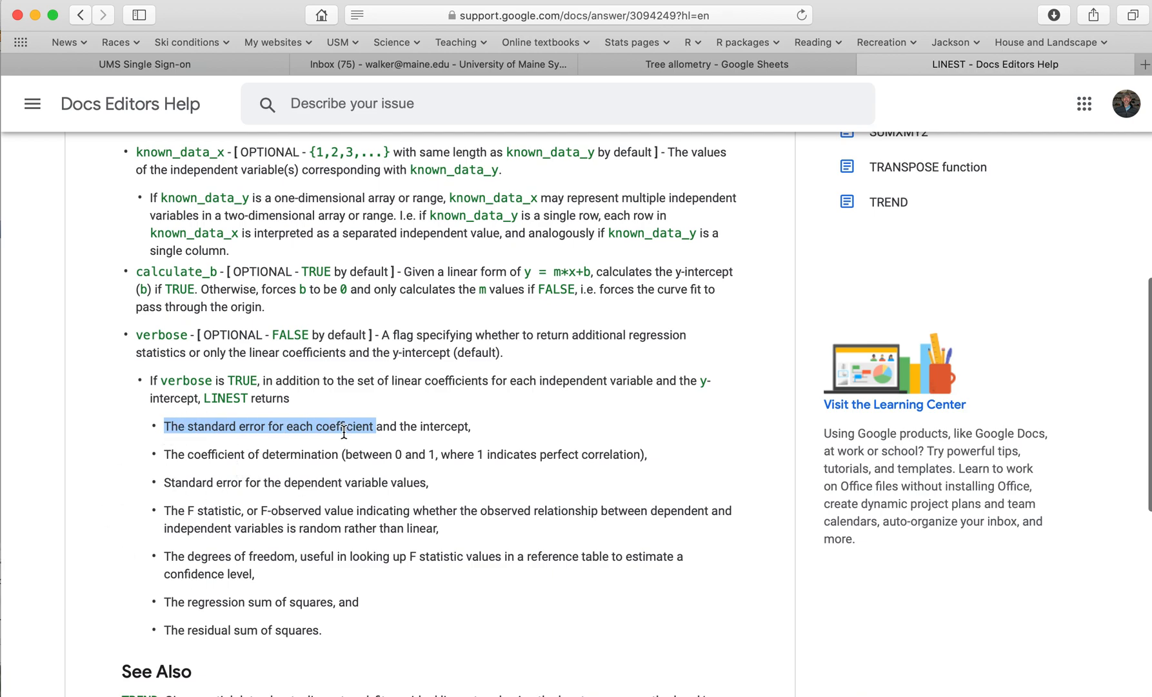
Return to the Tree allometry sheet and enter =LINEST(K3:K8,J3:J8, TRUE, TRUE) in cell J11
{"action": "scroll", "coordinate": [344, 431], "scroll_direction": "up", "scroll_amount": 5}
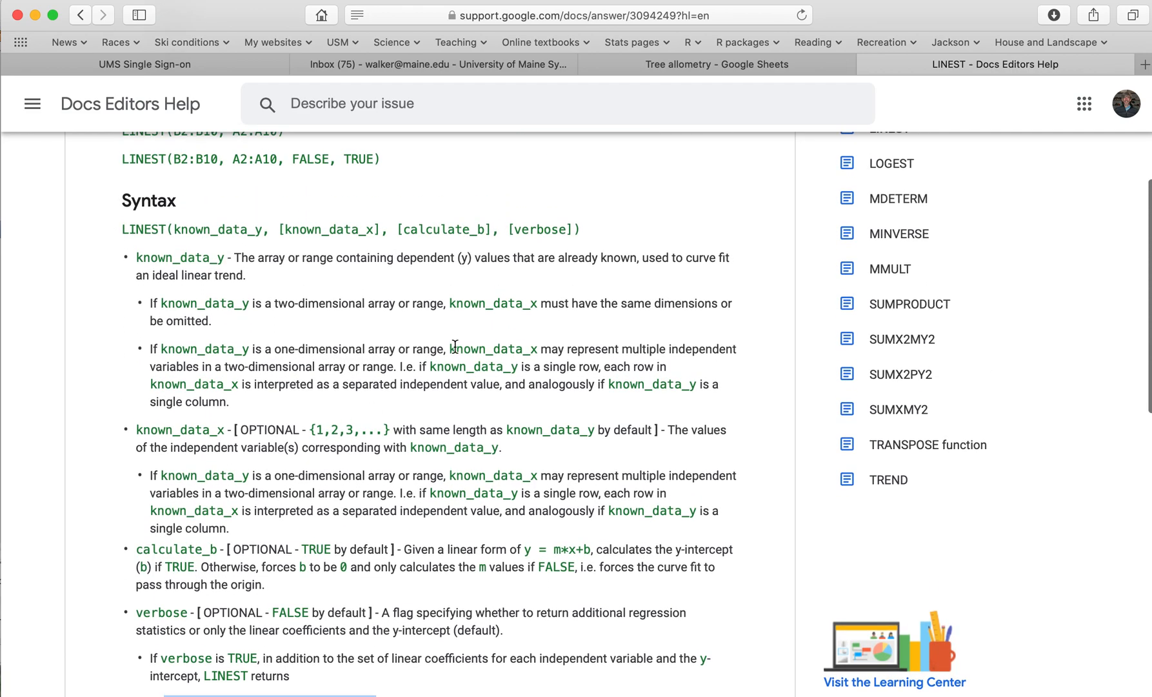
{"action": "left_click", "coordinate": [731, 64]}
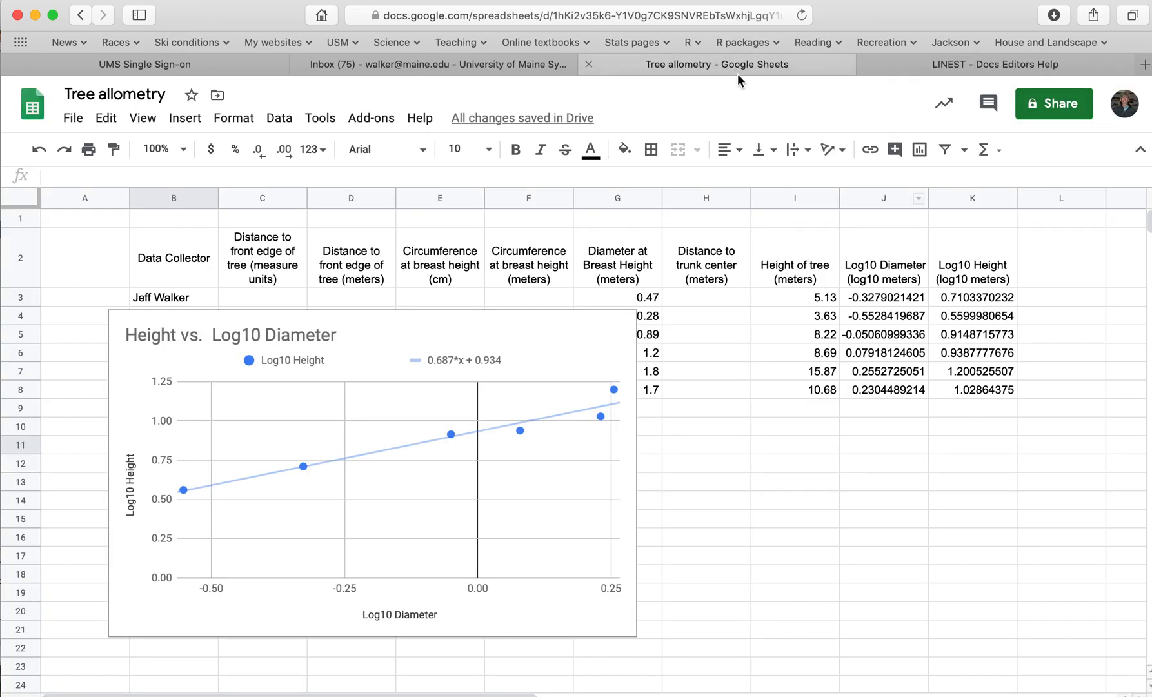
{"action": "left_click", "coordinate": [881, 428]}
{"action": "left_click", "coordinate": [888, 442]}
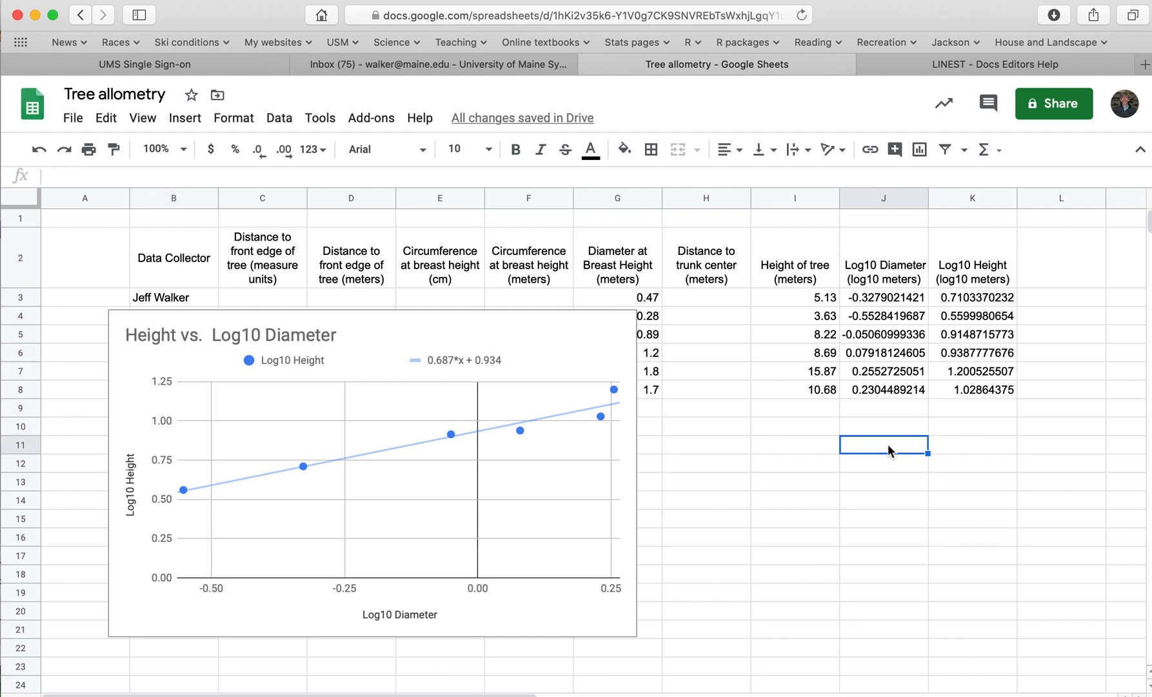
{"action": "type", "text": "=lin"}
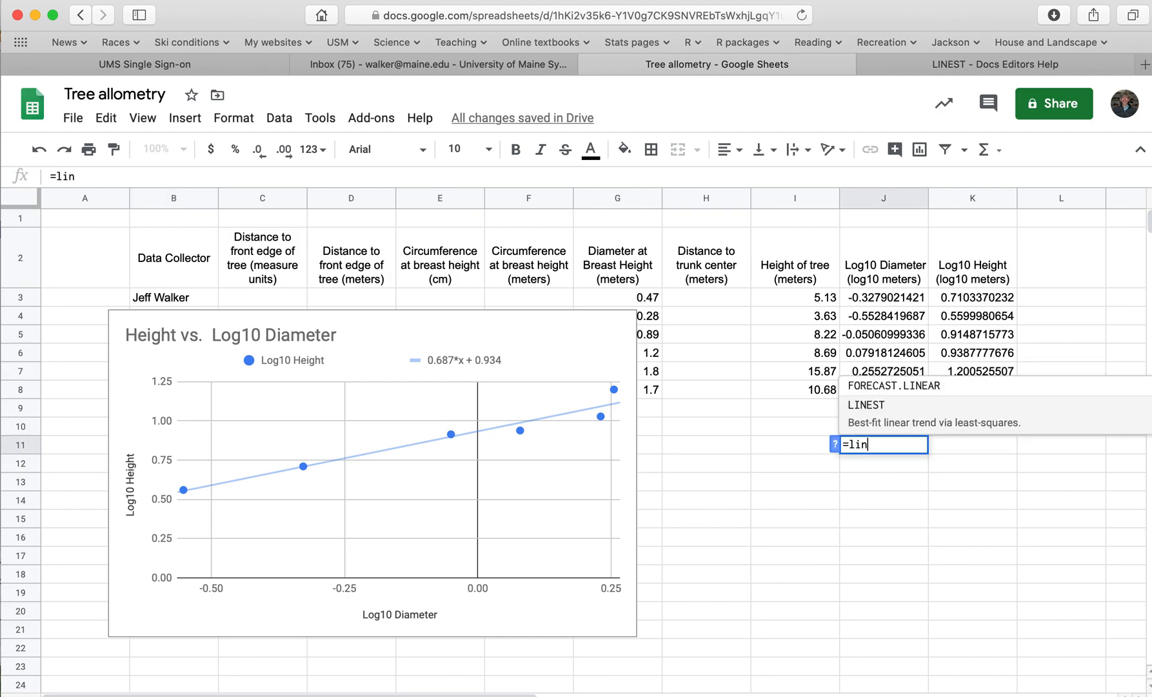
{"action": "left_click", "coordinate": [881, 405]}
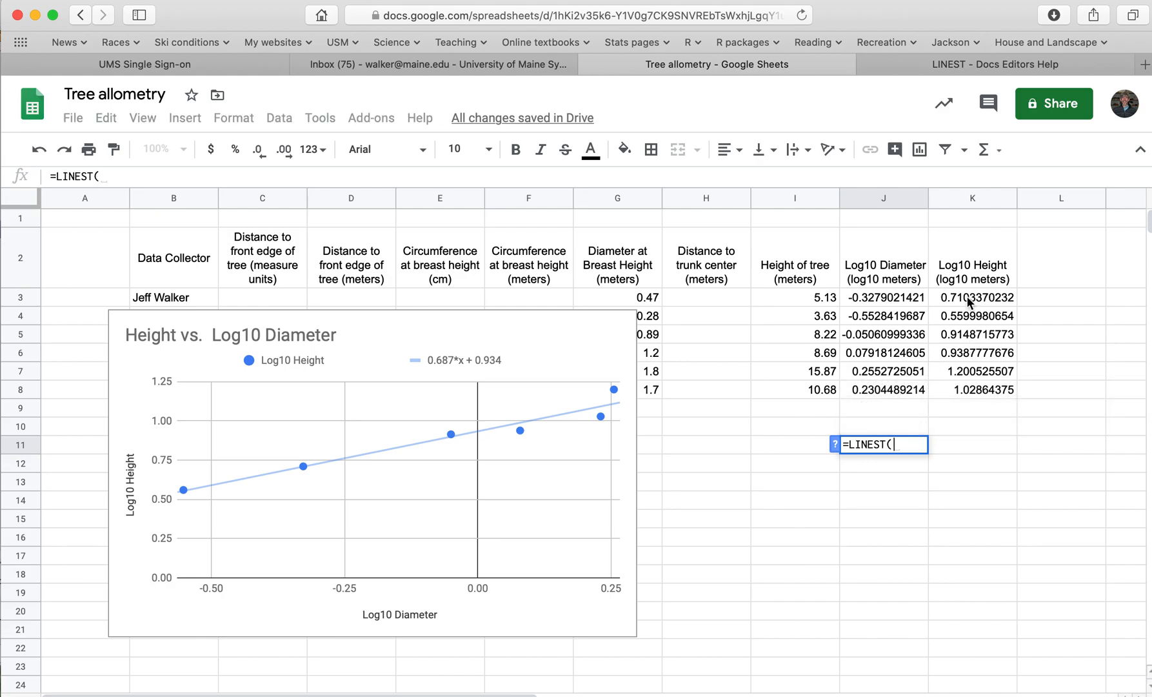
{"action": "left_click_drag", "start_coordinate": [970, 301], "coordinate": [970, 389]}
{"action": "type", "text": ","}
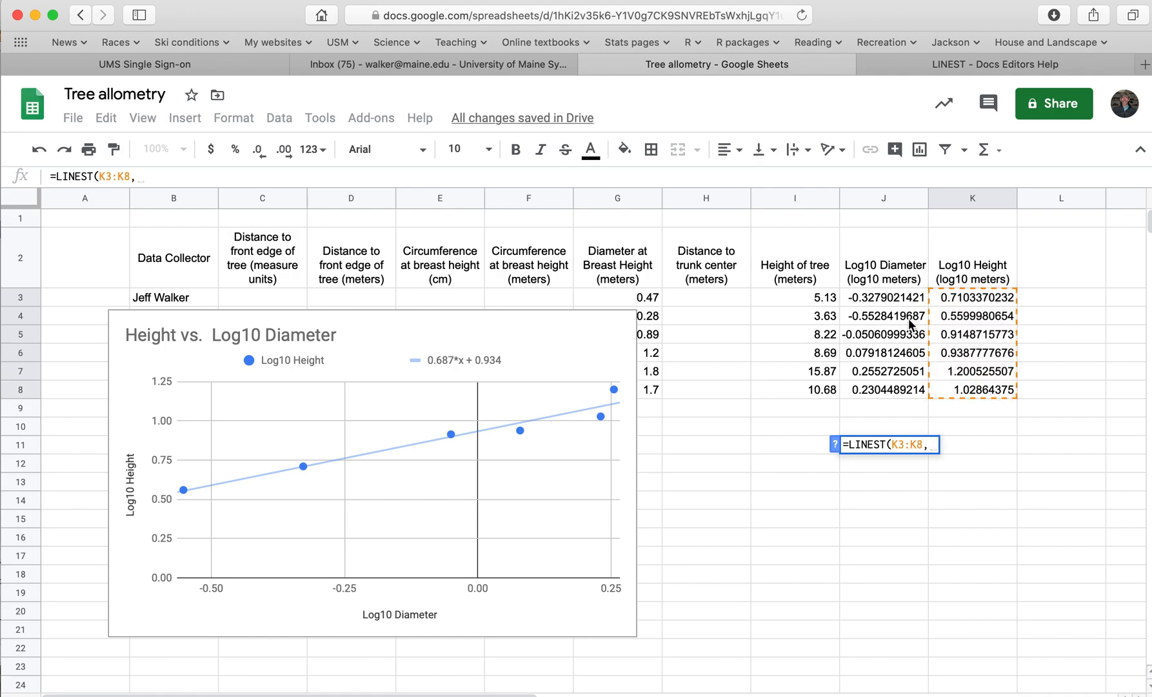
{"action": "left_click_drag", "start_coordinate": [887, 298], "coordinate": [877, 384]}
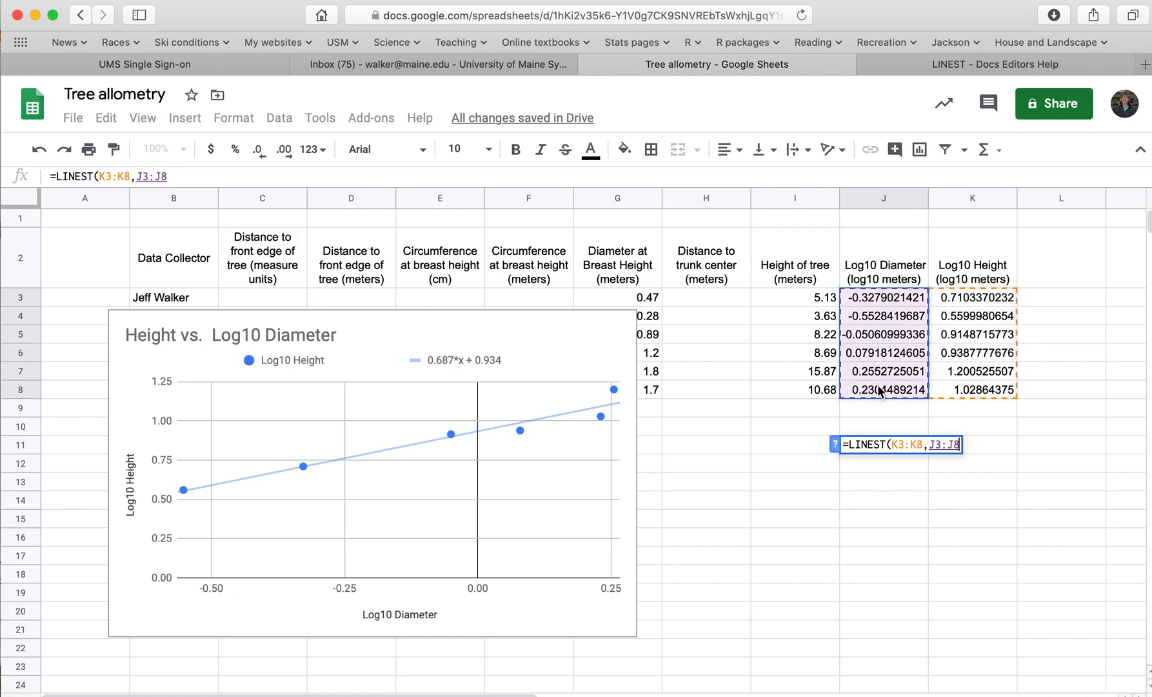
{"action": "type", "text": ", "}
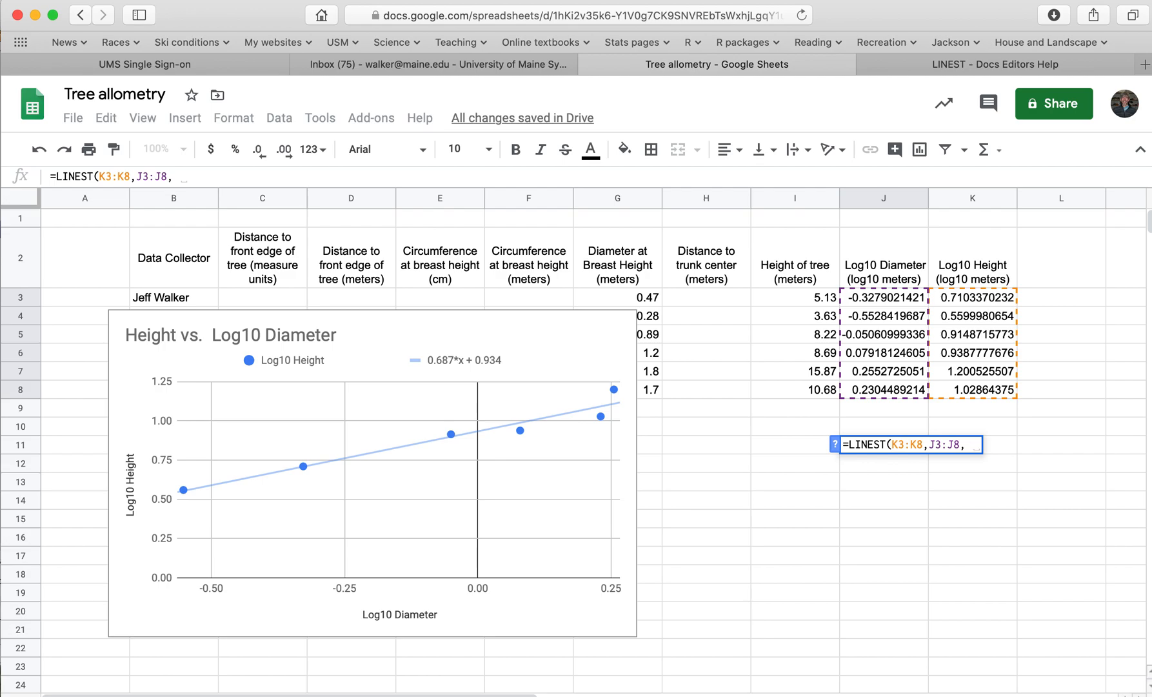
{"action": "type", "text": "TRUE,"}
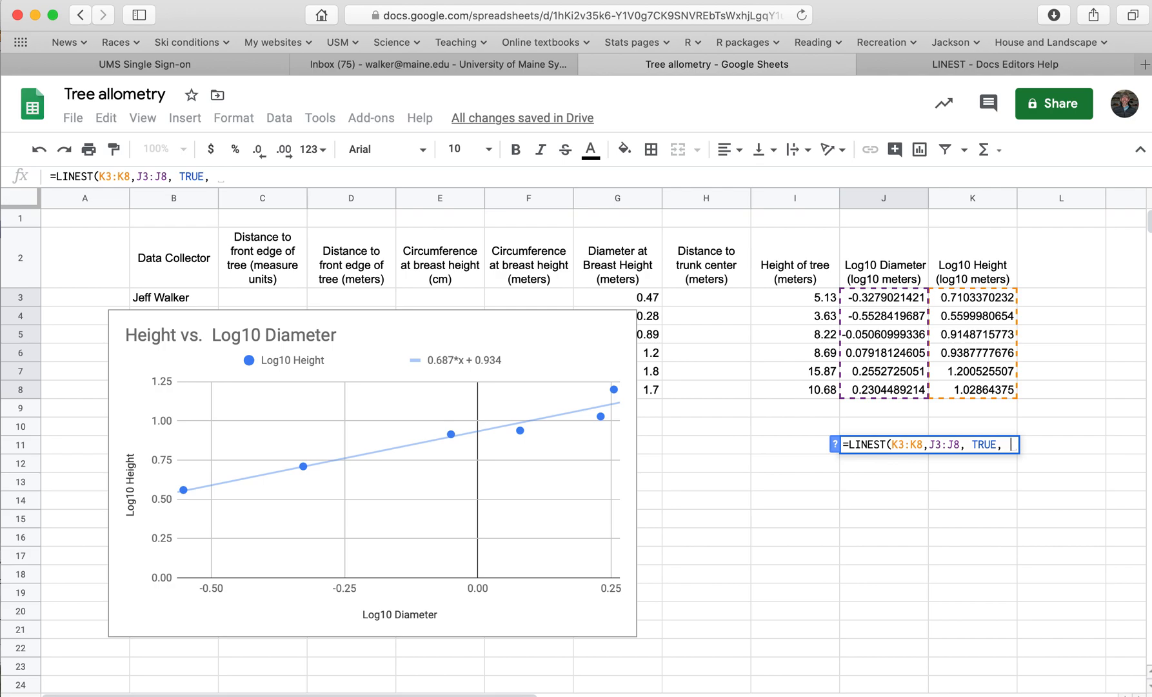
{"action": "type", "text": "TRUE)"}
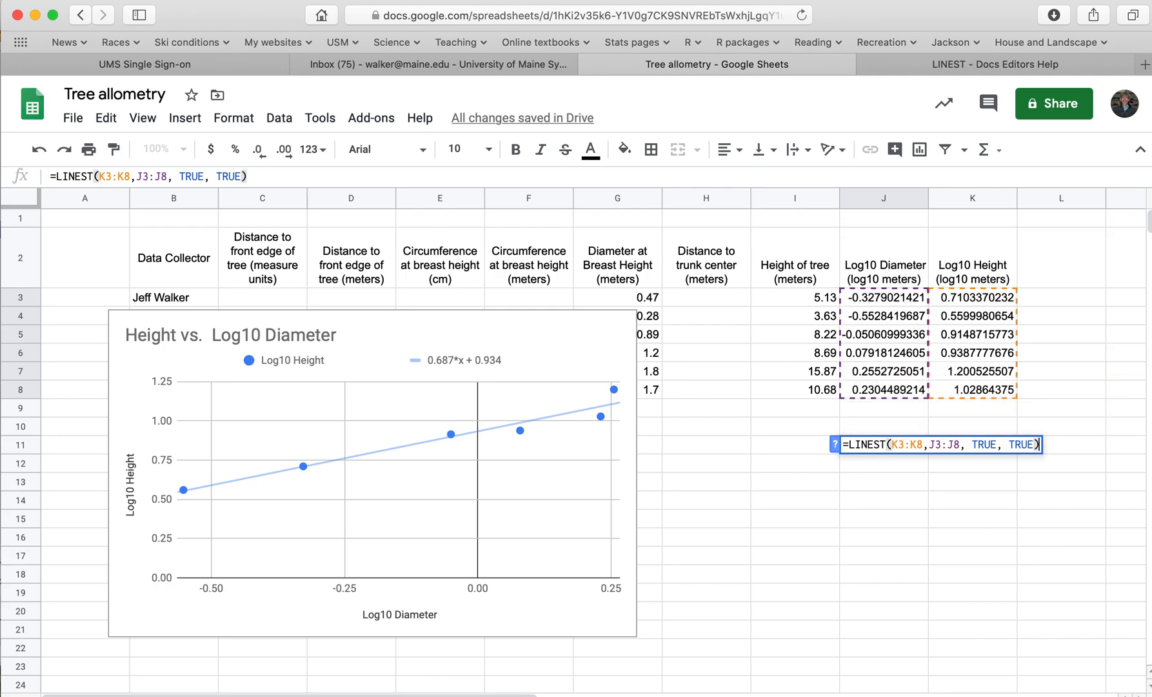
{"action": "key", "text": "Return"}
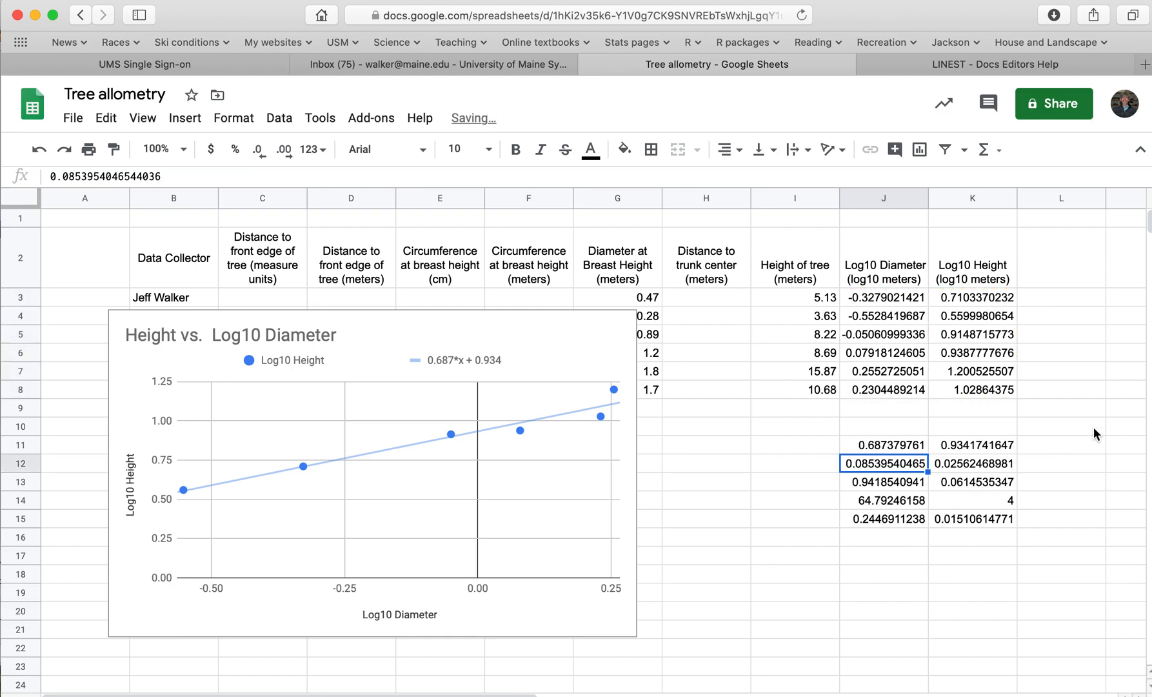
Label the first row of the LINEST output "Estimates" in cell I11
{"action": "left_click", "coordinate": [811, 443]}
{"action": "type", "text": "Estimates"}
Add the headings "slope (beta1)" in J10 and "intercept (beta0)" in K10 above the LINEST output
{"action": "left_click", "coordinate": [899, 426]}
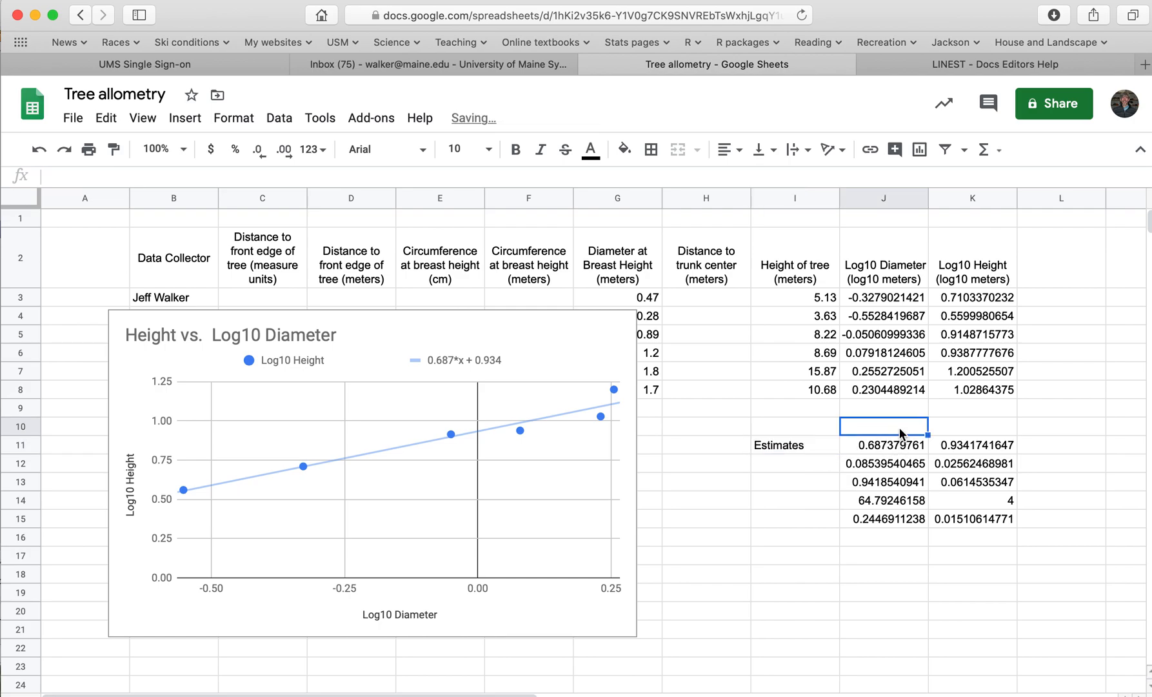
{"action": "type", "text": "slope ("}
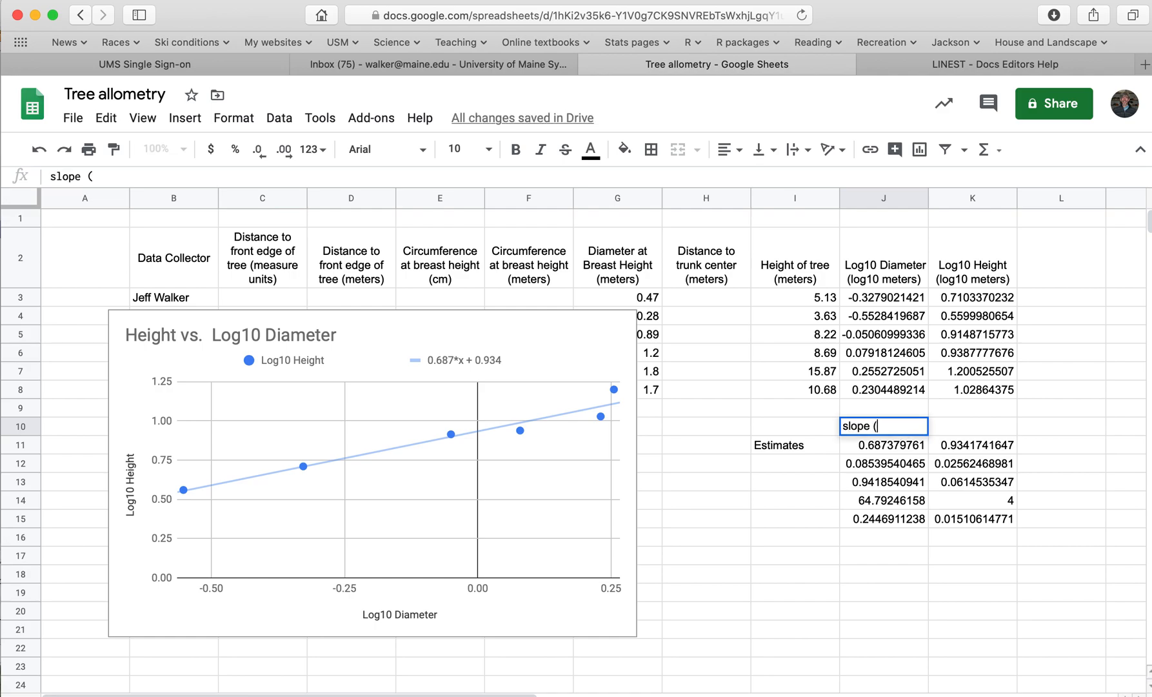
{"action": "type", "text": "beta 1"}
{"action": "key", "text": "BackSpace"}
{"action": "type", "text": ")"}
{"action": "key", "text": "Tab"}
{"action": "type", "text": "i"}
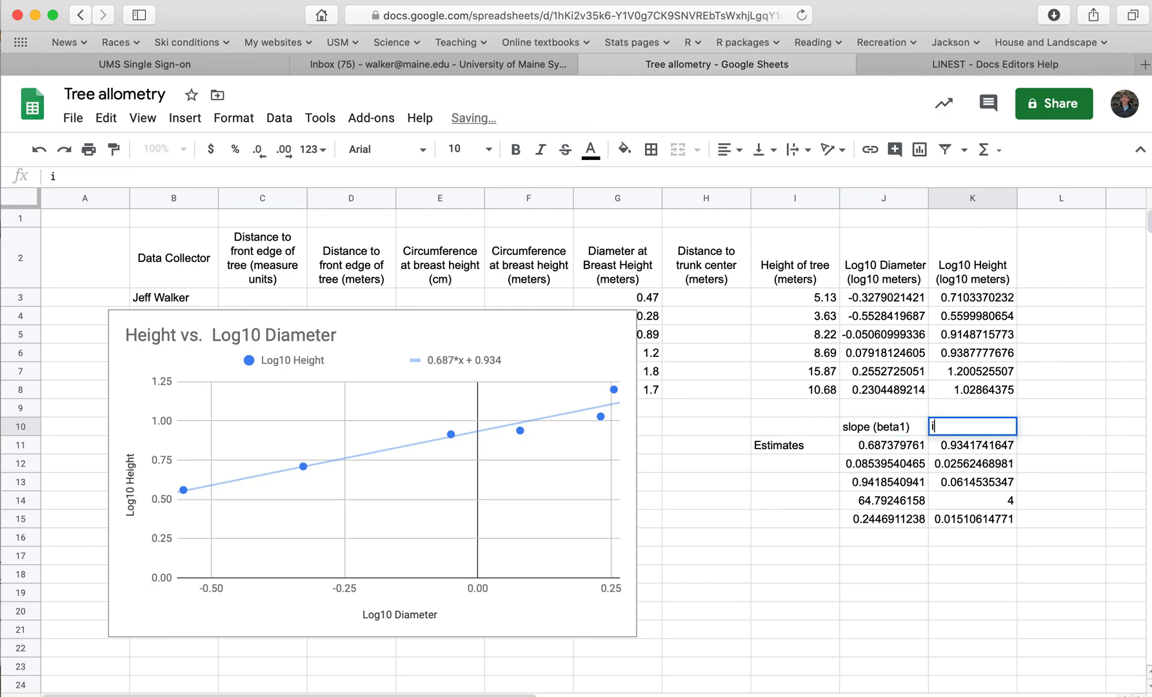
{"action": "type", "text": "ntercept"}
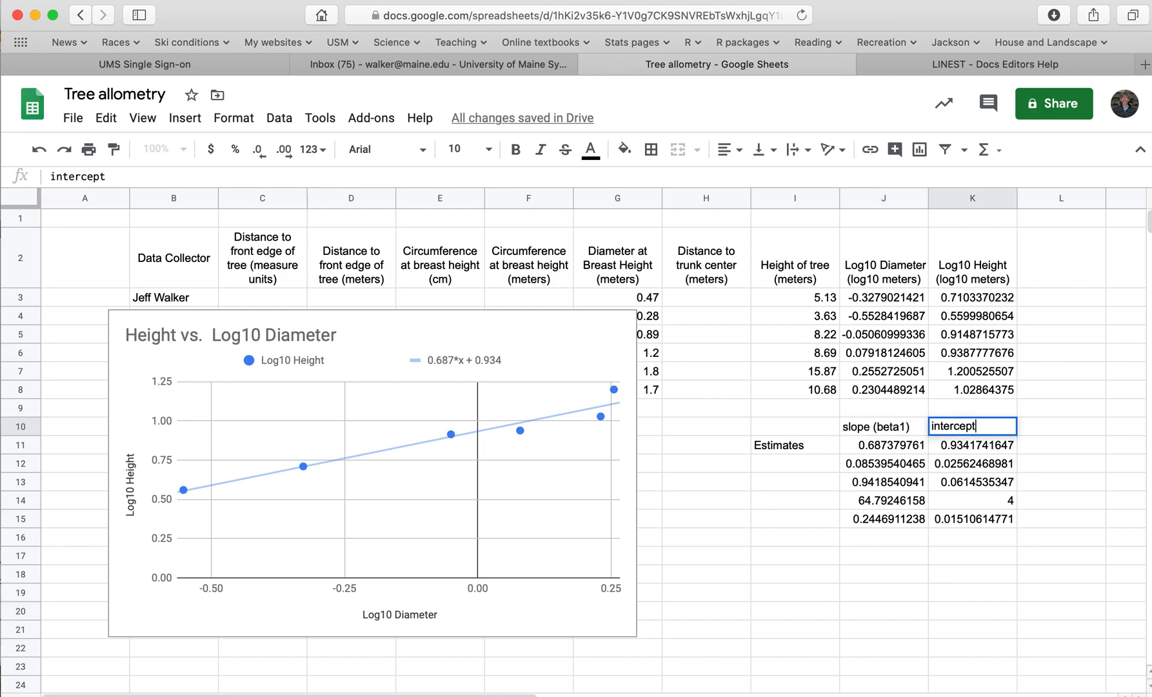
{"action": "type", "text": " (beta0)"}
{"action": "key", "text": "Return"}
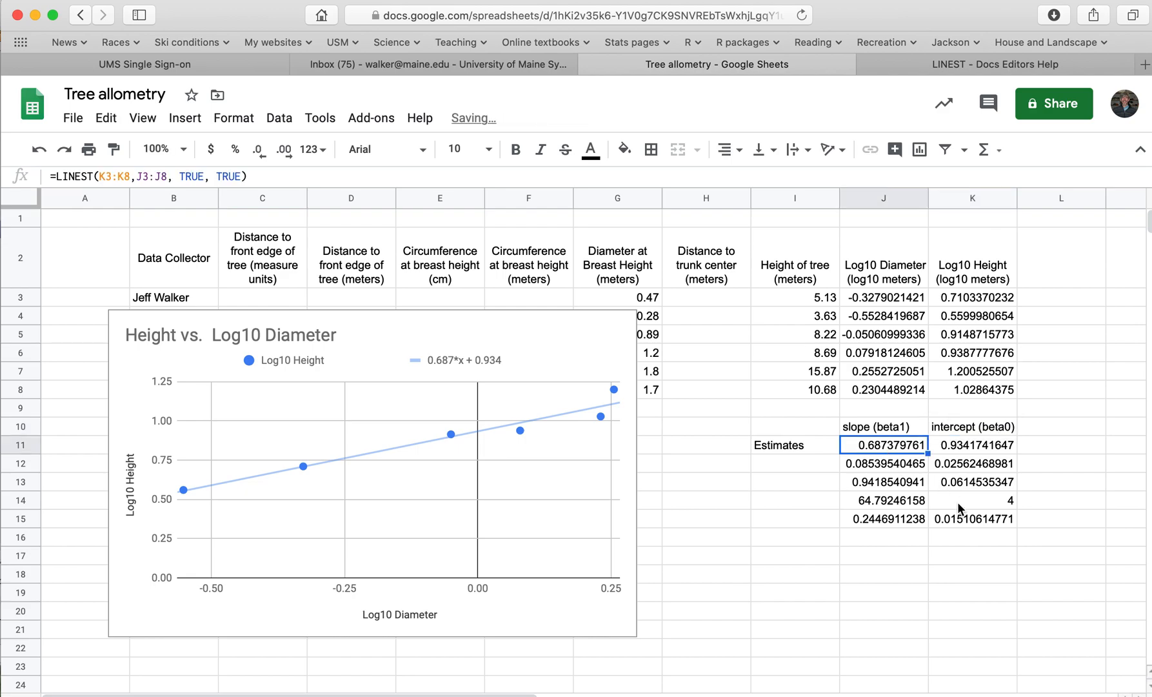
Label the second row of the LINEST output "SE" in I12 and look over the output values
{"action": "left_click", "coordinate": [806, 461]}
{"action": "type", "text": "SE"}
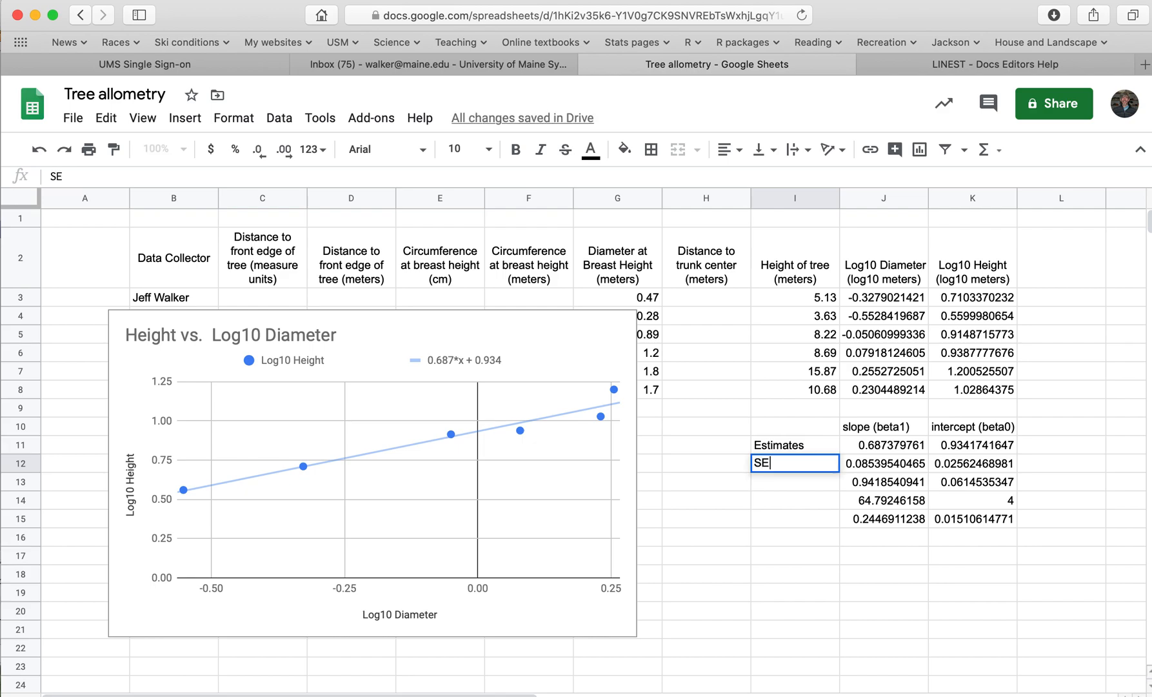
{"action": "left_click_drag", "start_coordinate": [873, 483], "coordinate": [958, 512]}
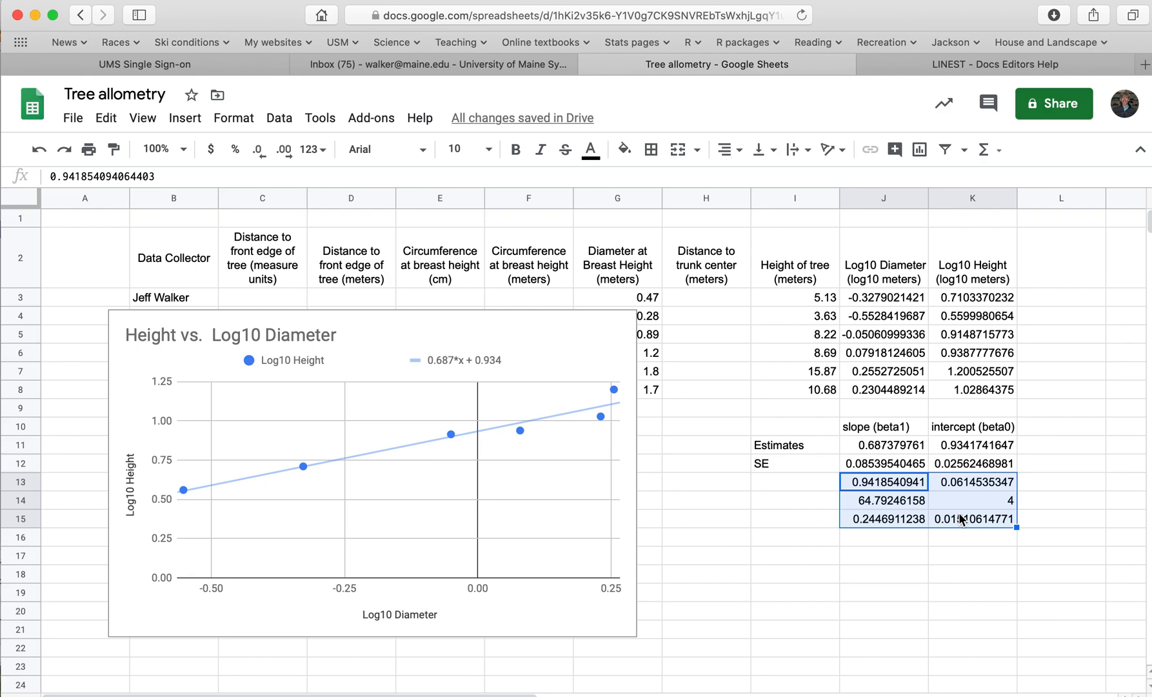
{"action": "left_click", "coordinate": [909, 549]}
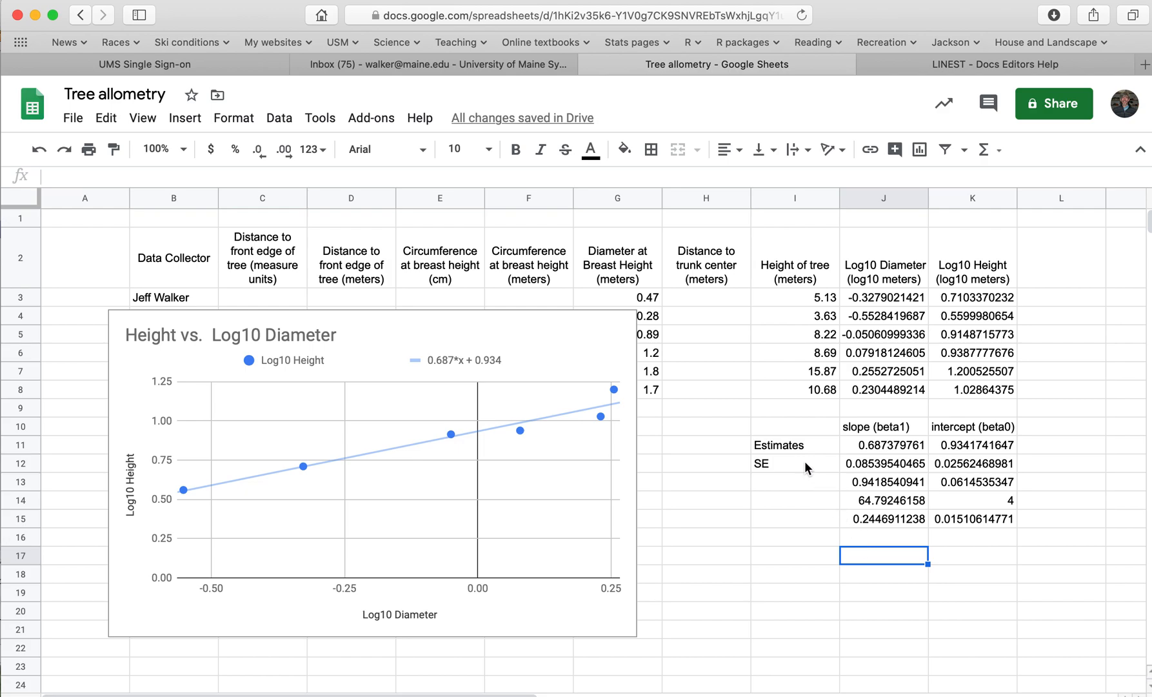
{"action": "left_click", "coordinate": [709, 470]}
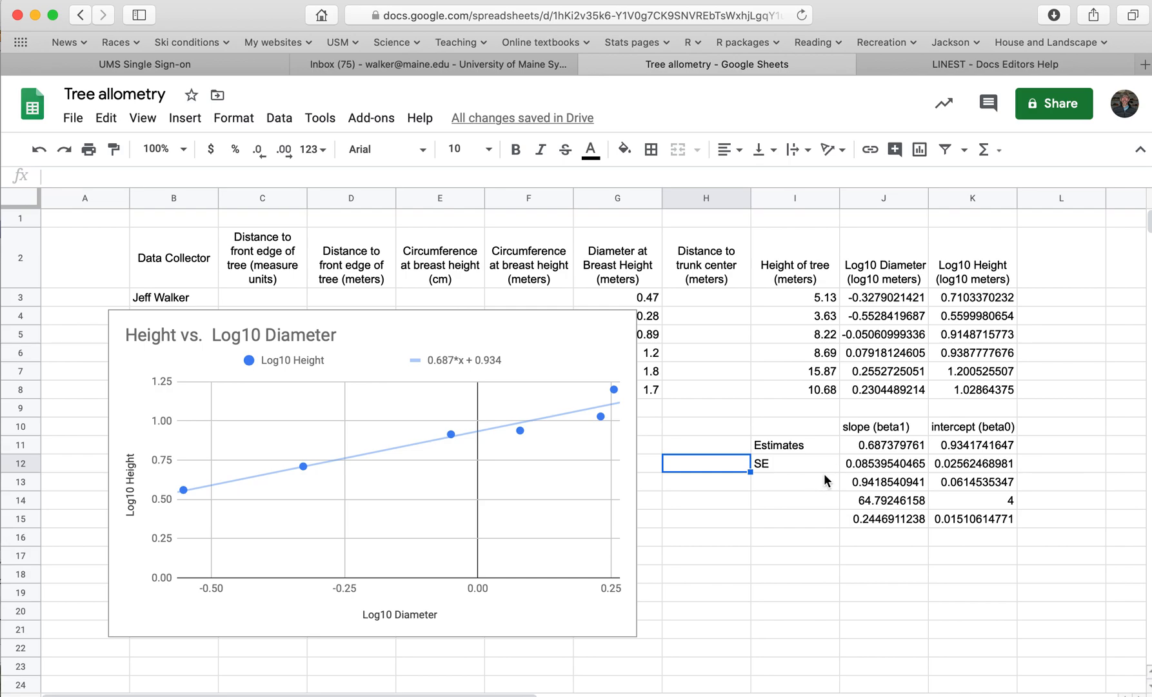
{"action": "left_click", "coordinate": [885, 445]}
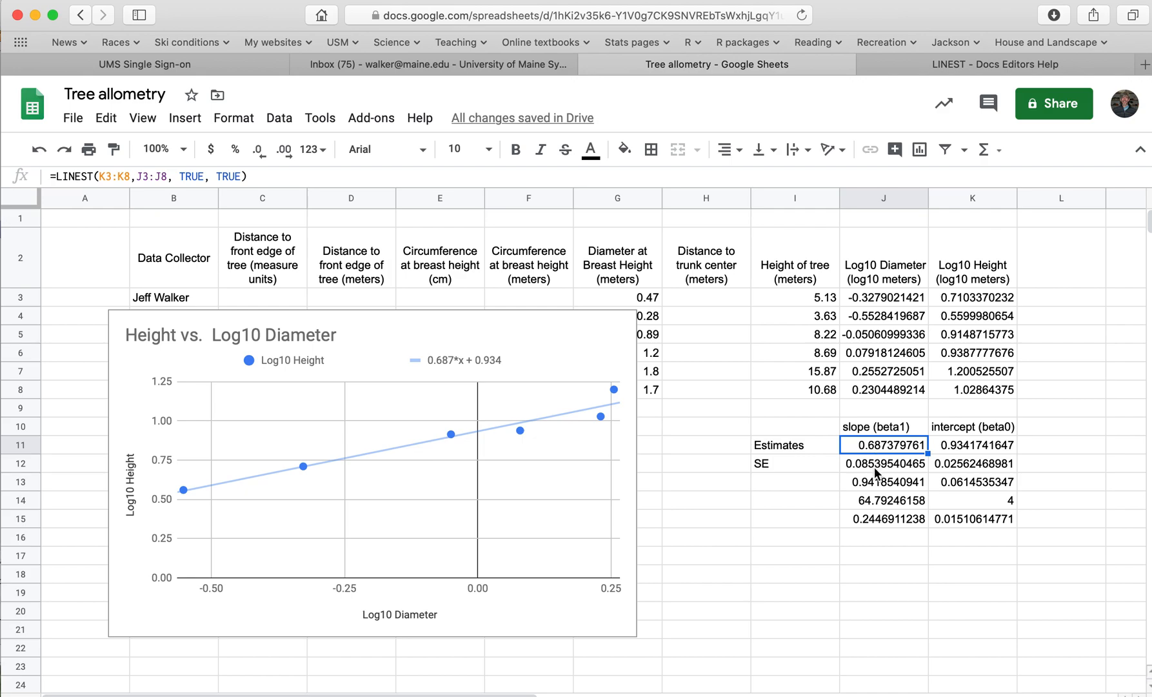
Enter the row labels "lower" in I17 and "upper" in I18 for the slope's confidence limits
{"action": "left_click", "coordinate": [883, 553]}
{"action": "left_click", "coordinate": [812, 556]}
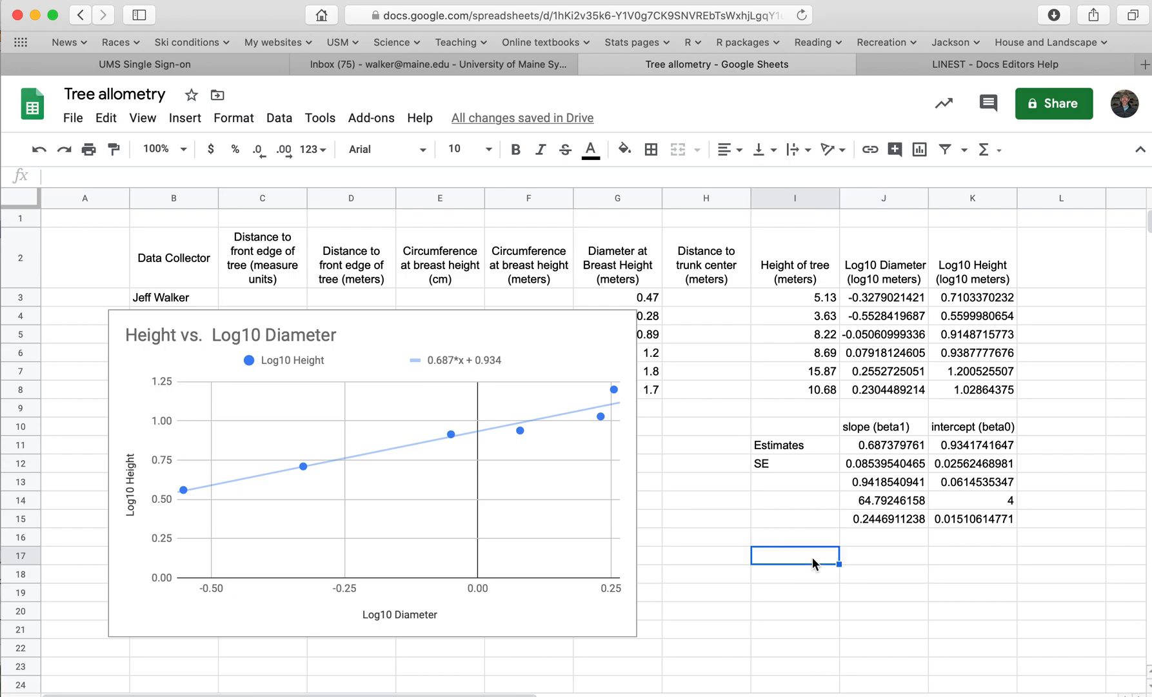
{"action": "type", "text": "lower"}
{"action": "key", "text": "Return"}
{"action": "type", "text": "u"}
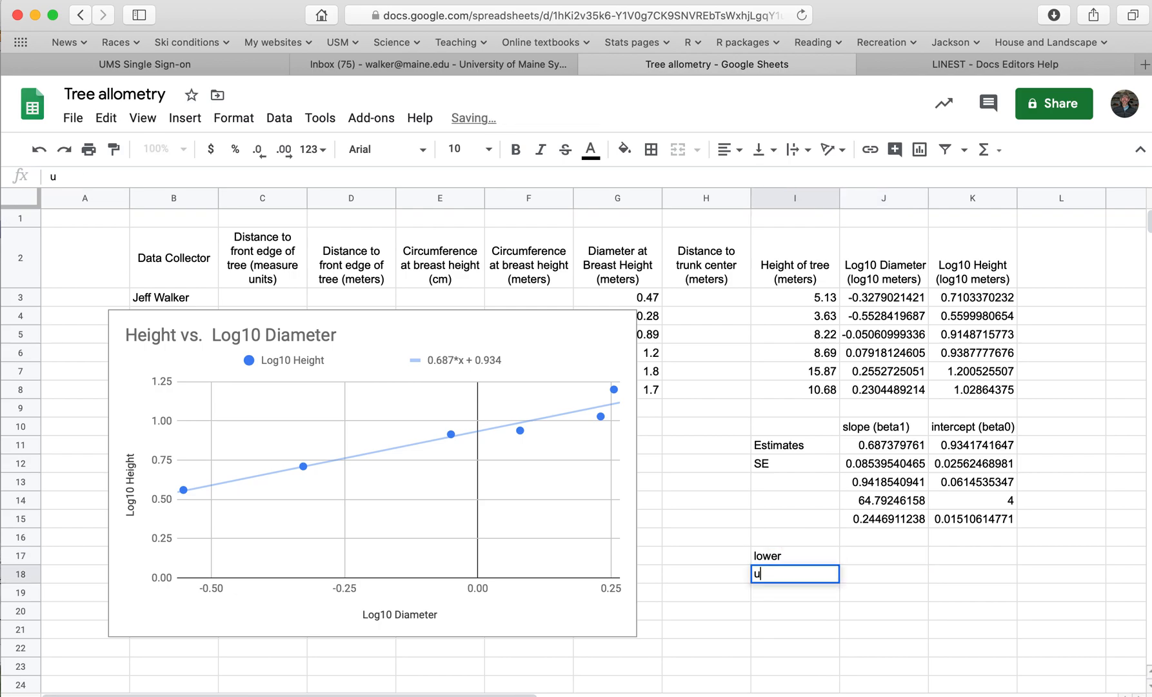
{"action": "type", "text": "pper"}
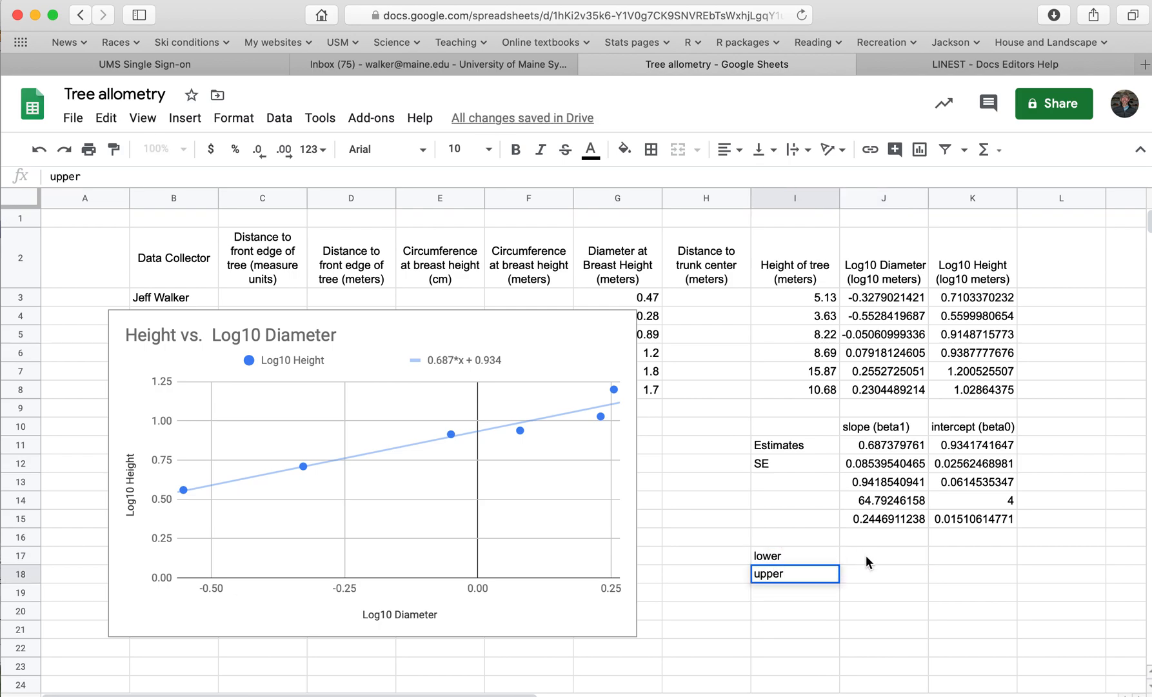
Compute the slope's lower limit in J17 with the formula =J11 - 2*J12
{"action": "left_click", "coordinate": [865, 554]}
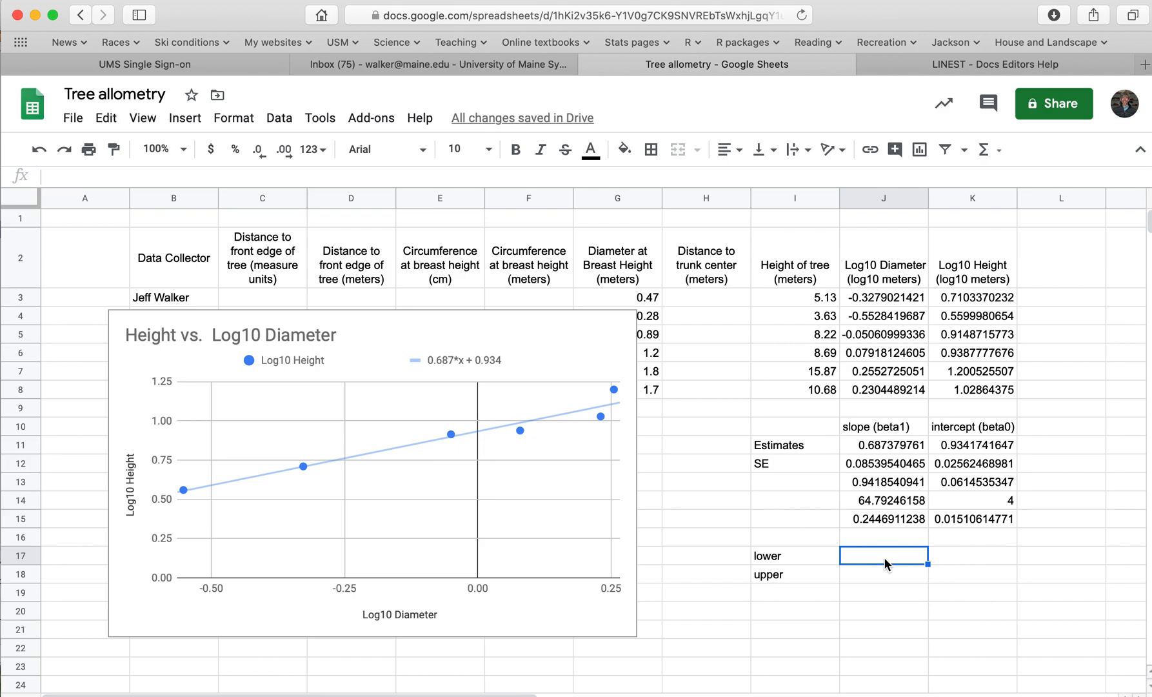
{"action": "type", "text": "="}
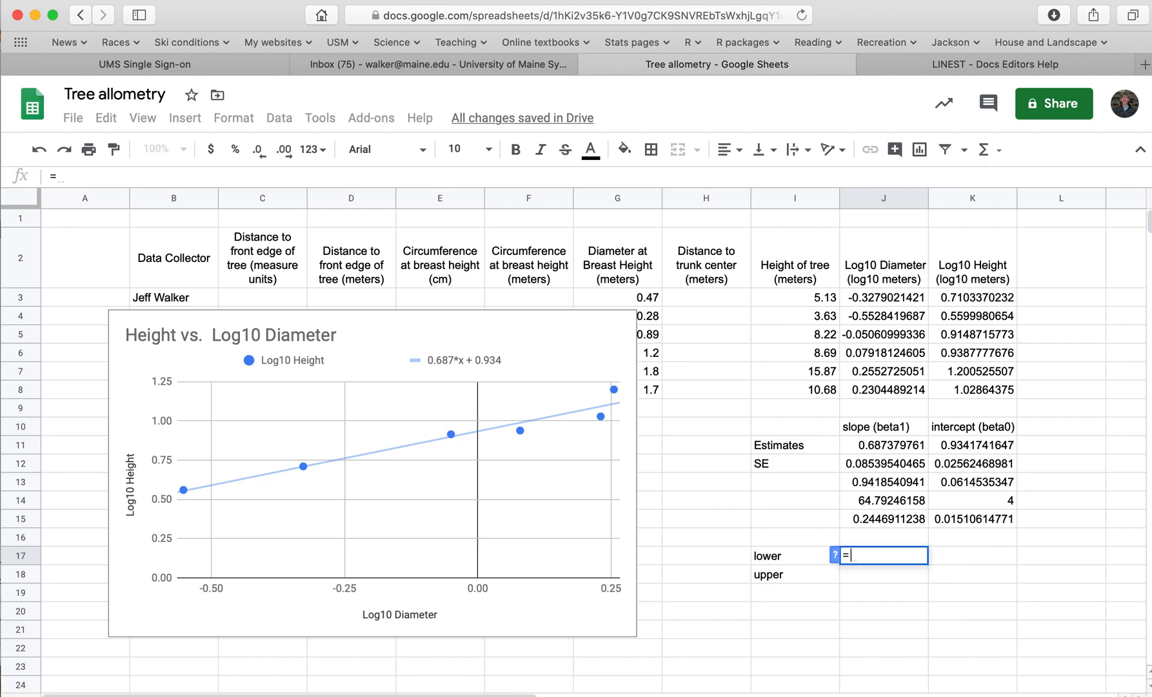
{"action": "left_click", "coordinate": [887, 443]}
{"action": "type", "text": "- 2*"}
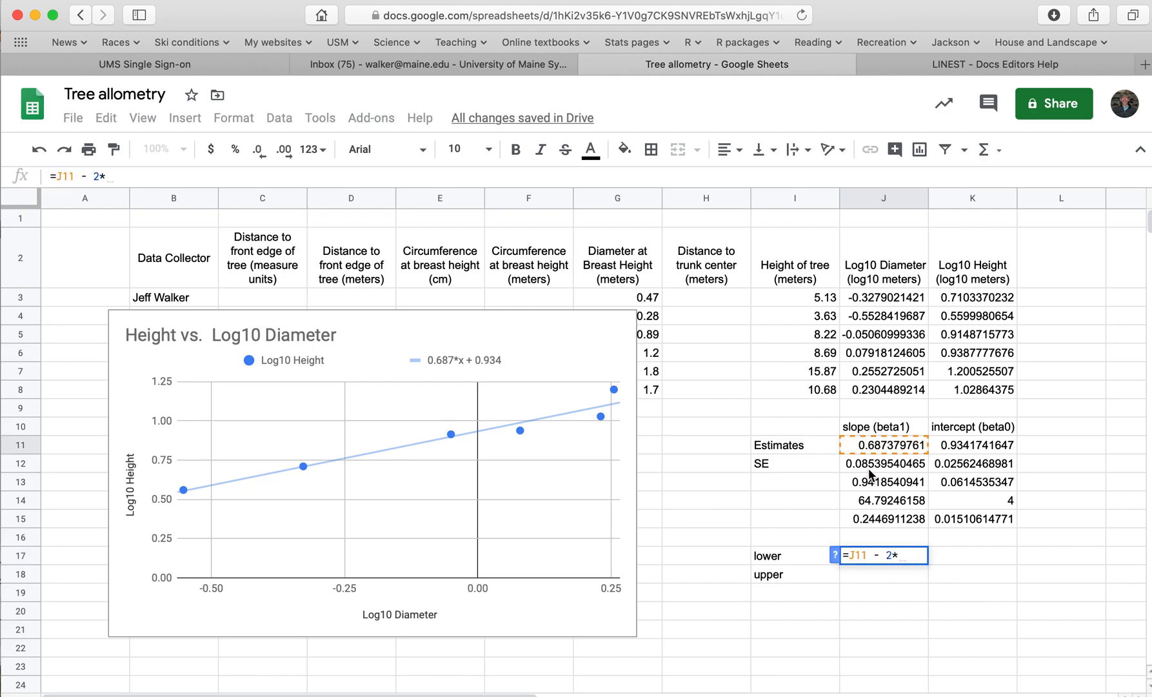
{"action": "left_click", "coordinate": [868, 465]}
{"action": "key", "text": "Return"}
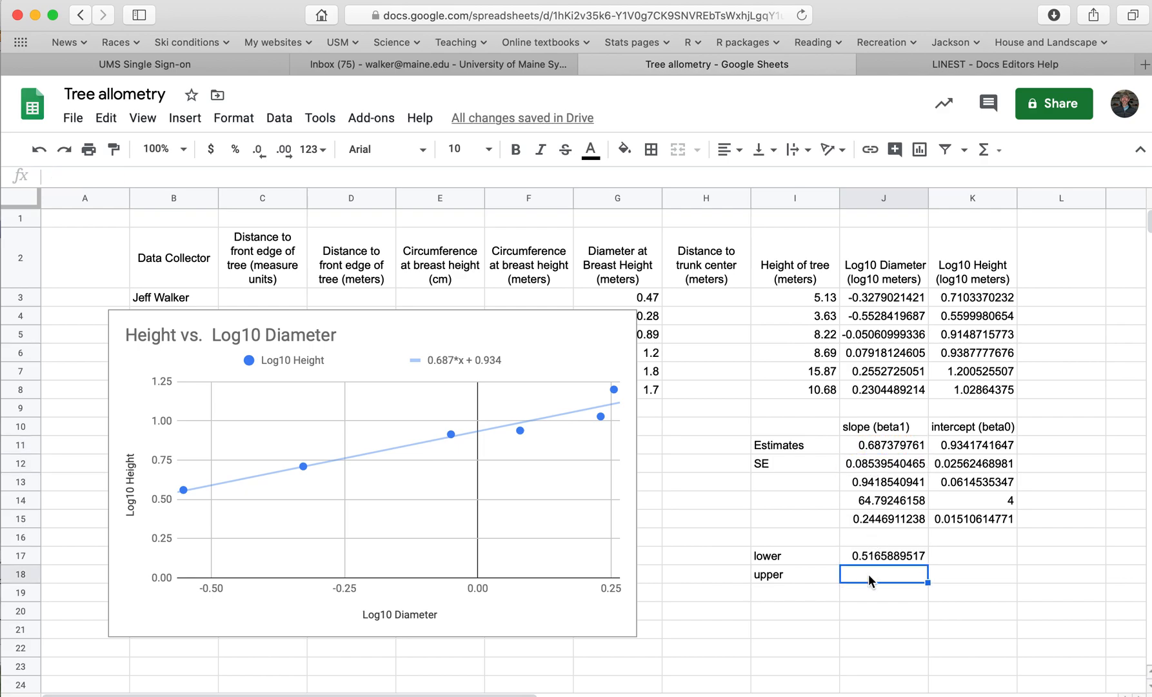
Compute the slope's upper limit in J18 as the estimate plus twice its standard error, =J11+2*J12
{"action": "type", "text": "="}
{"action": "left_click", "coordinate": [876, 446]}
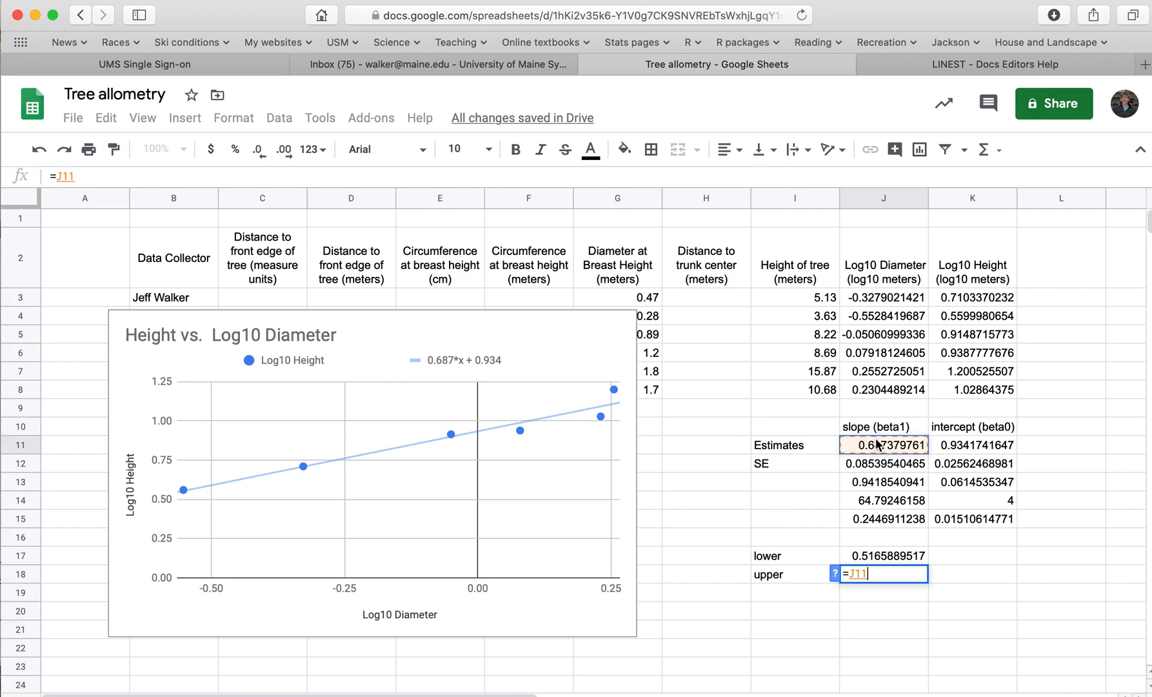
{"action": "type", "text": "+2*"}
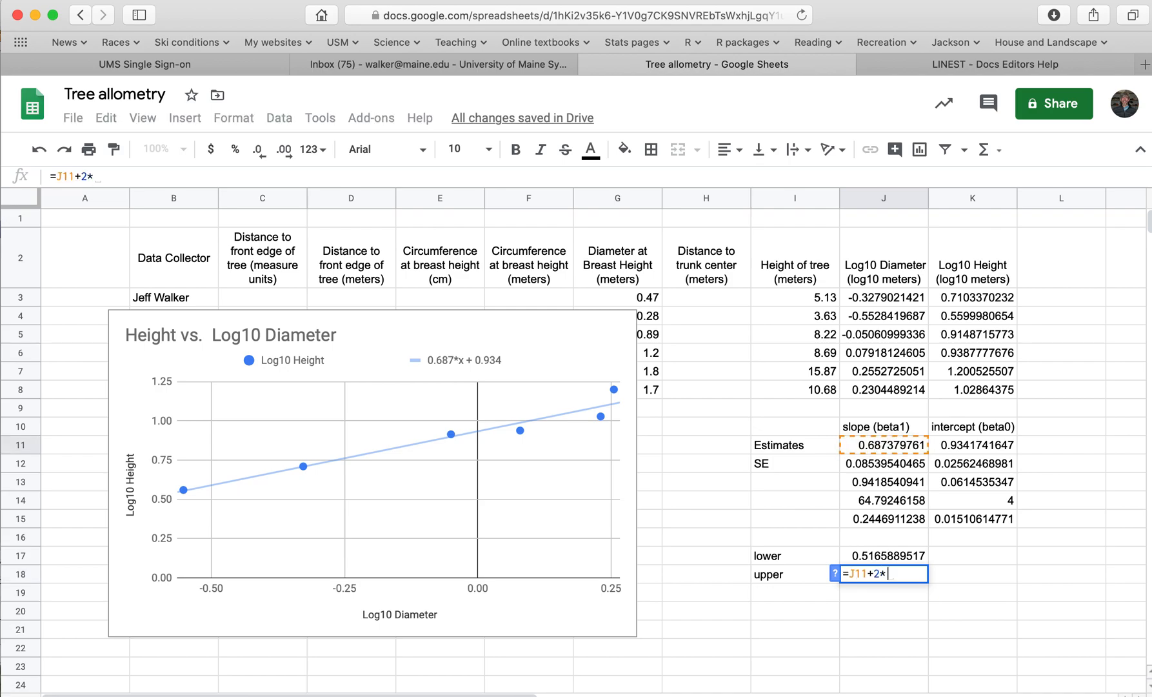
{"action": "left_click", "coordinate": [880, 463]}
{"action": "key", "text": "Return"}
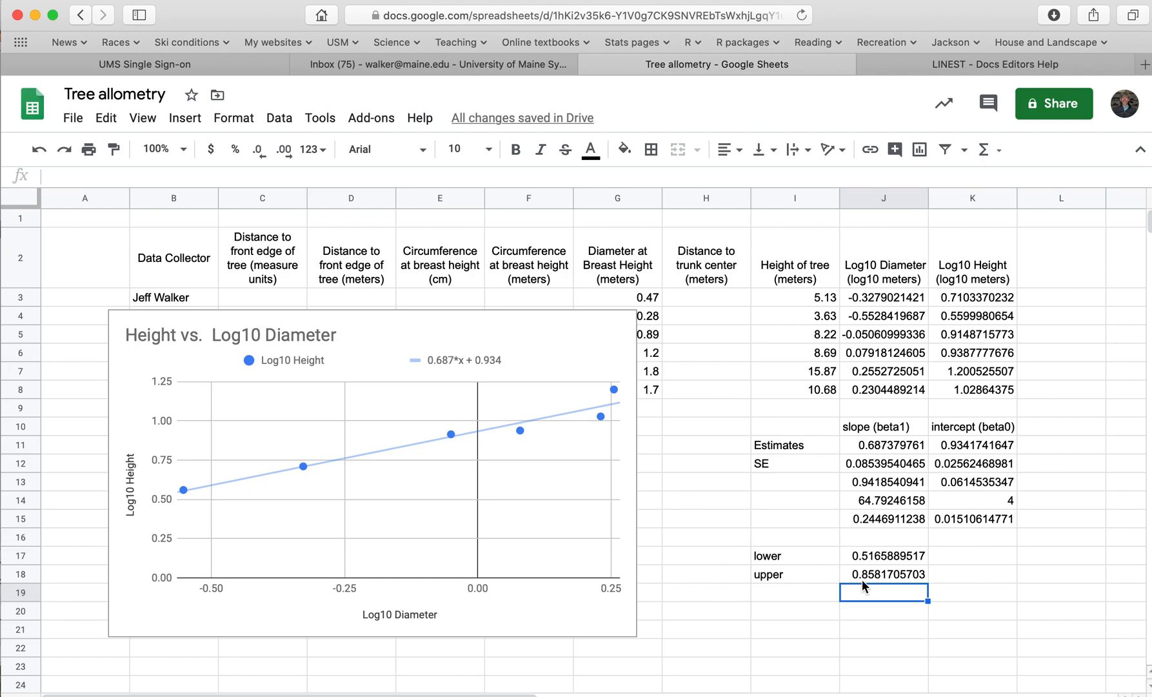
Clear the lower and upper limit formulas from cells J17 and J18, keeping their row labels
{"action": "left_click", "coordinate": [809, 559]}
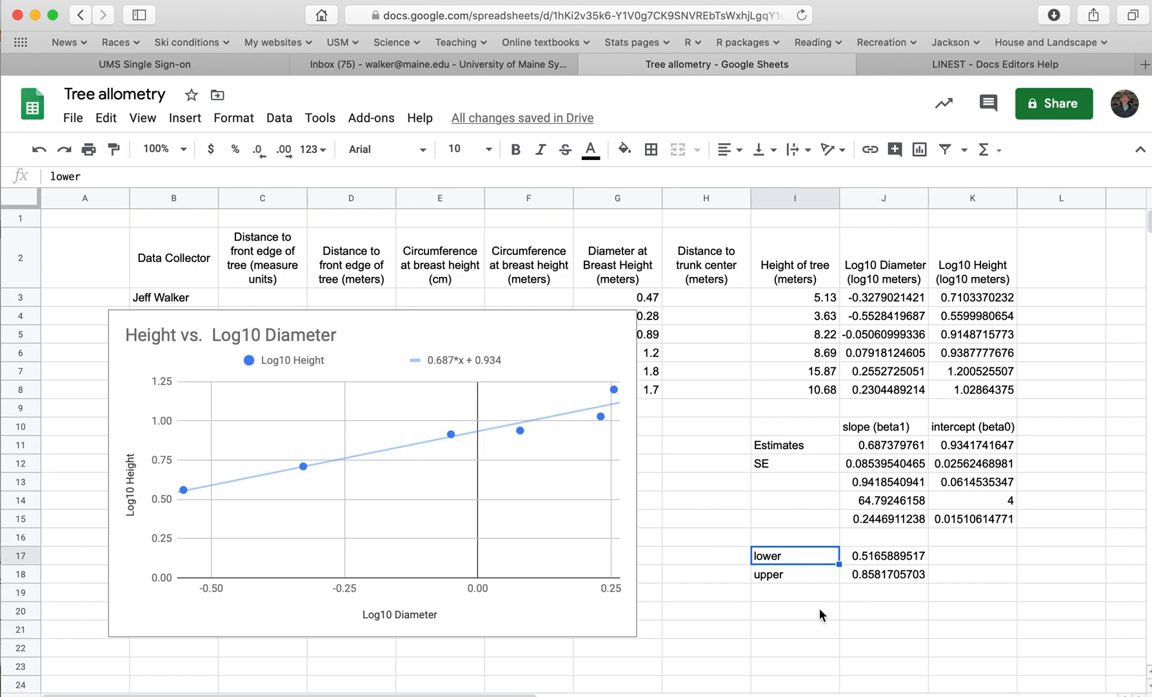
{"action": "left_click", "coordinate": [899, 560]}
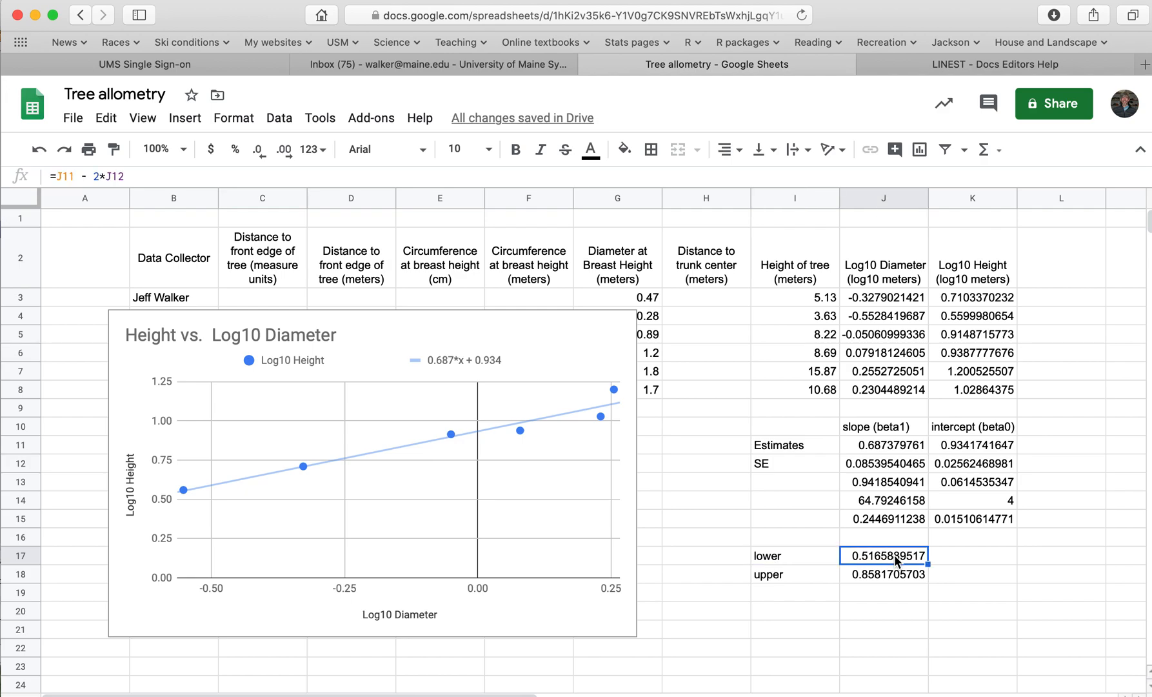
{"action": "key", "text": "BackSpace"}
{"action": "left_click", "coordinate": [900, 571]}
{"action": "key", "text": "BackSpace"}
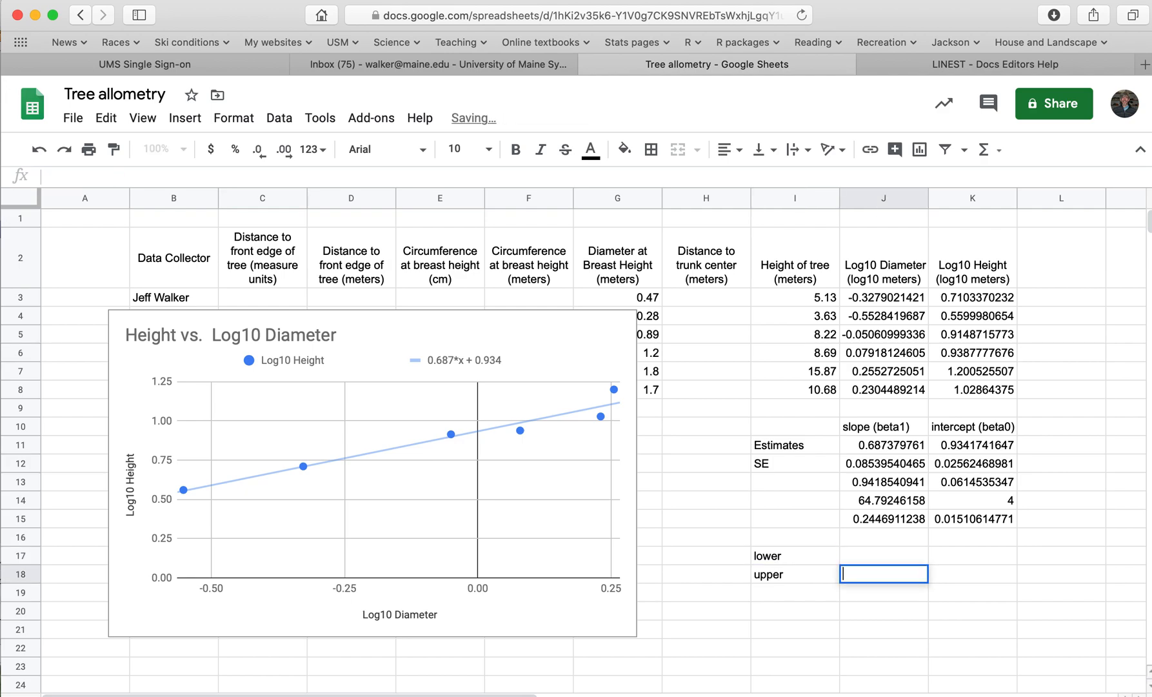
{"action": "left_click", "coordinate": [896, 554]}
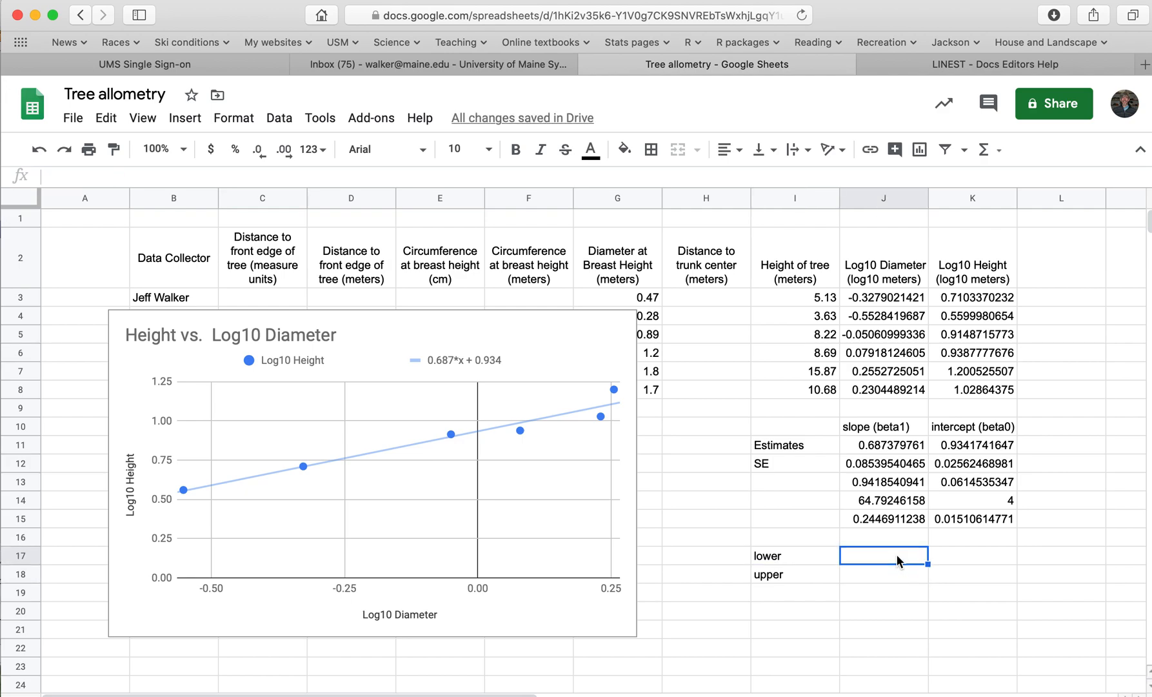
Enter the critical t-value formula =TINV(0.05, 1000) in J17, beside the "lower" label
{"action": "type", "text": "=tin"}
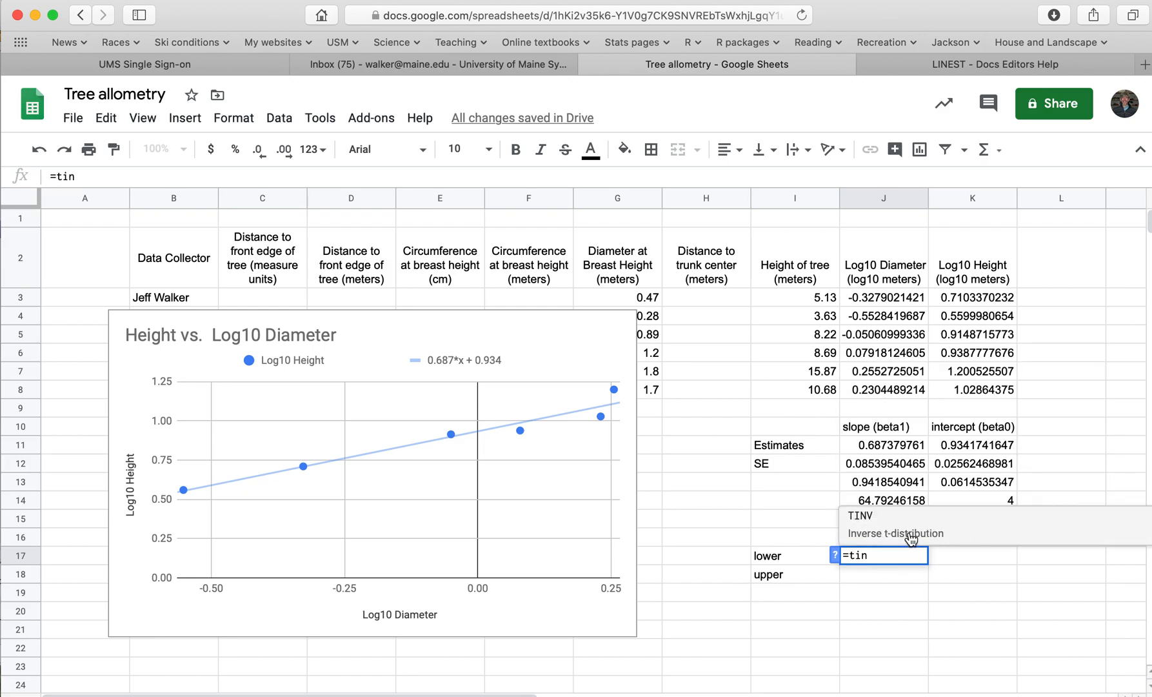
{"action": "left_click", "coordinate": [883, 518]}
{"action": "type", "text": "0"}
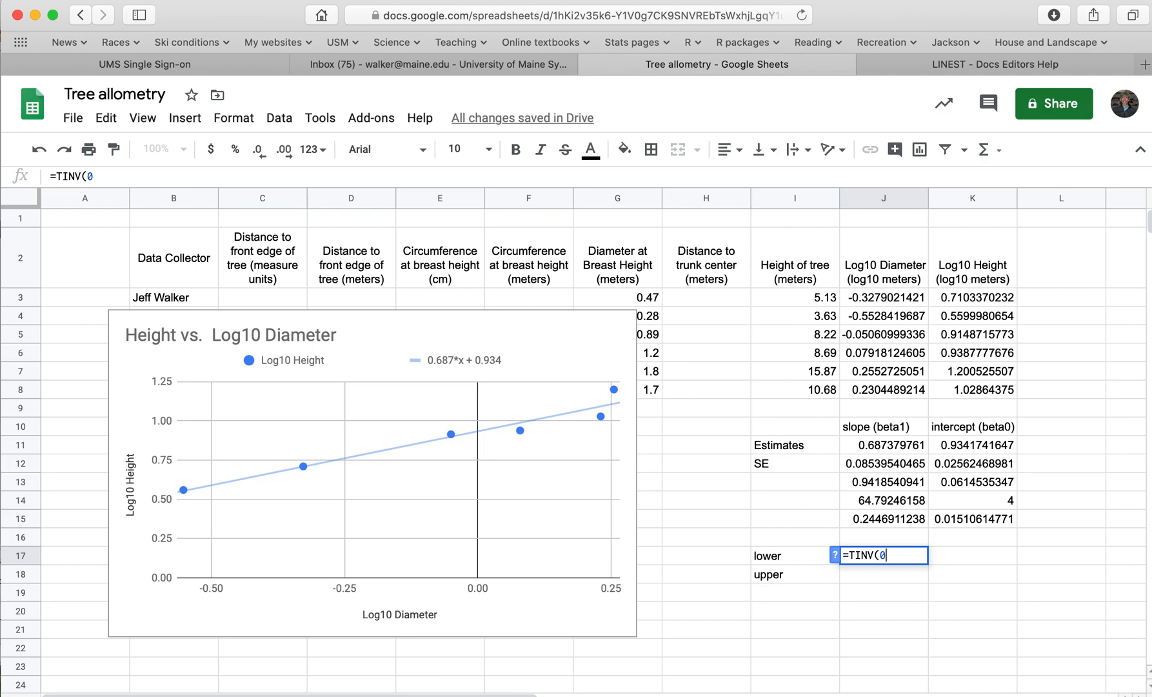
{"action": "type", "text": ".05"}
{"action": "type", "text": ","}
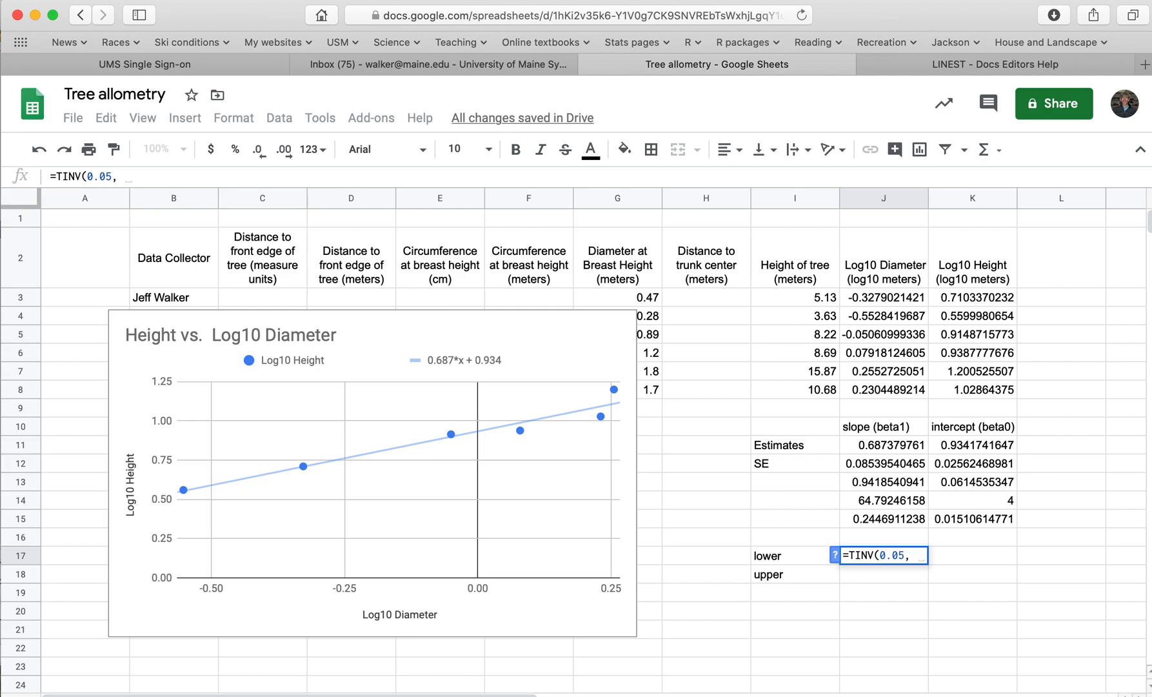
{"action": "type", "text": "1000)"}
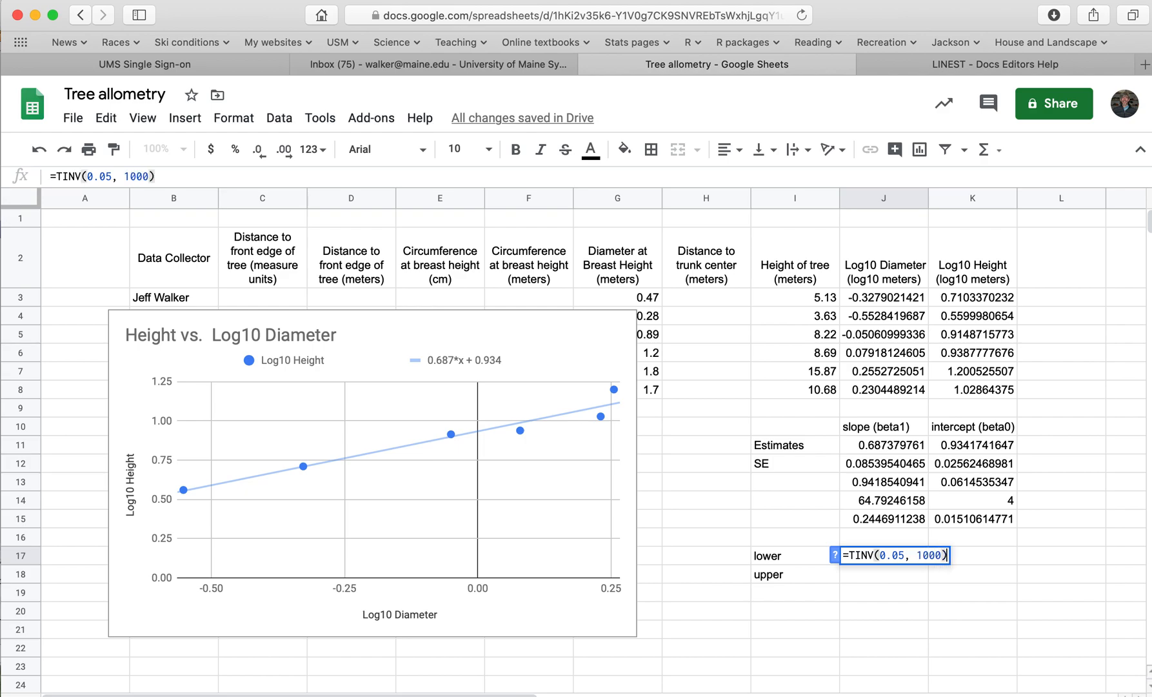
{"action": "key", "text": "Return"}
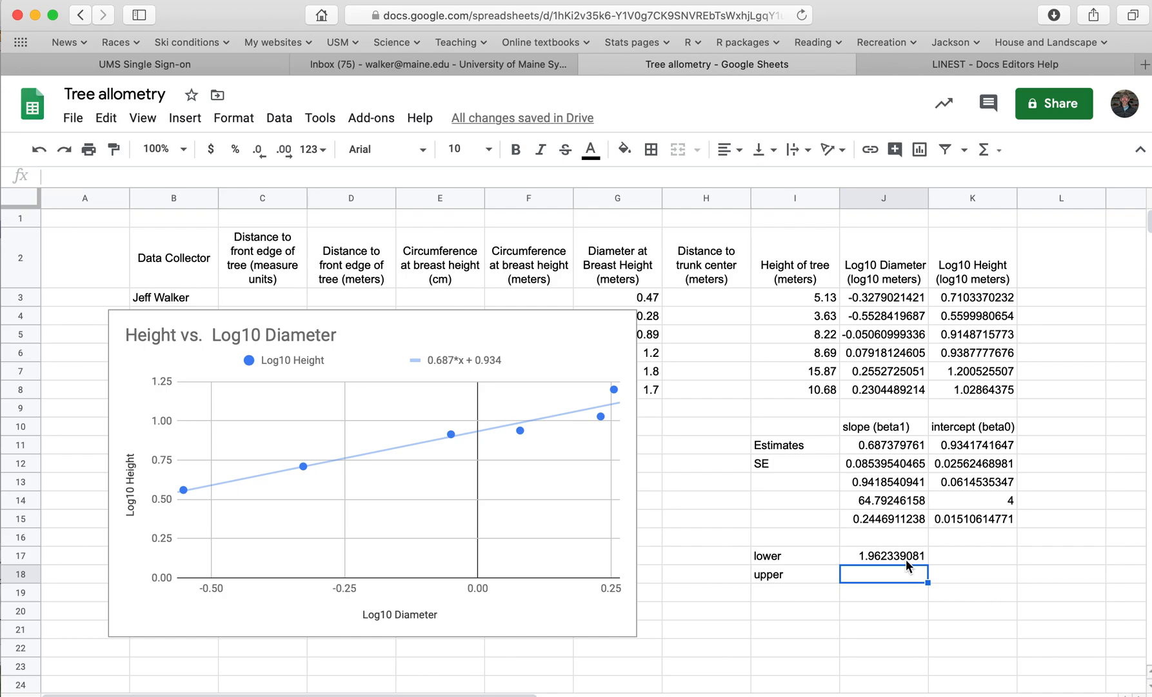
Replace the 1000 degrees of freedom in J17's TINV formula with COUNT(J3:J8)-2
{"action": "left_click", "coordinate": [903, 555]}
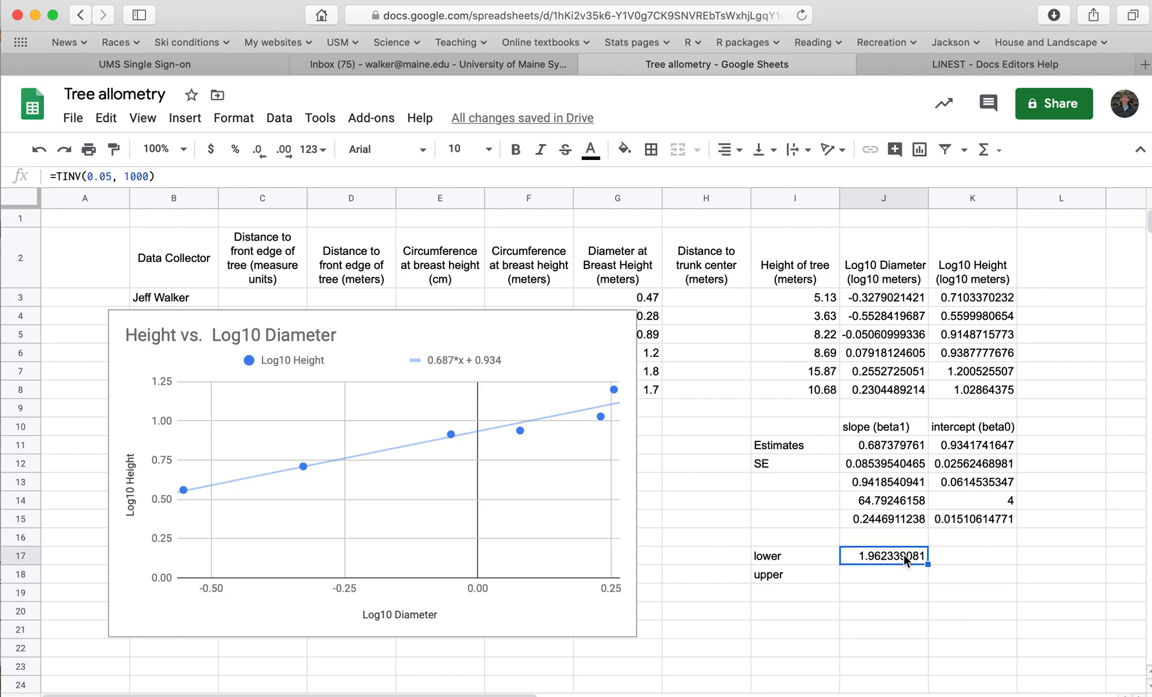
{"action": "double_click", "coordinate": [903, 556]}
{"action": "left_click_drag", "start_coordinate": [916, 555], "coordinate": [942, 554]}
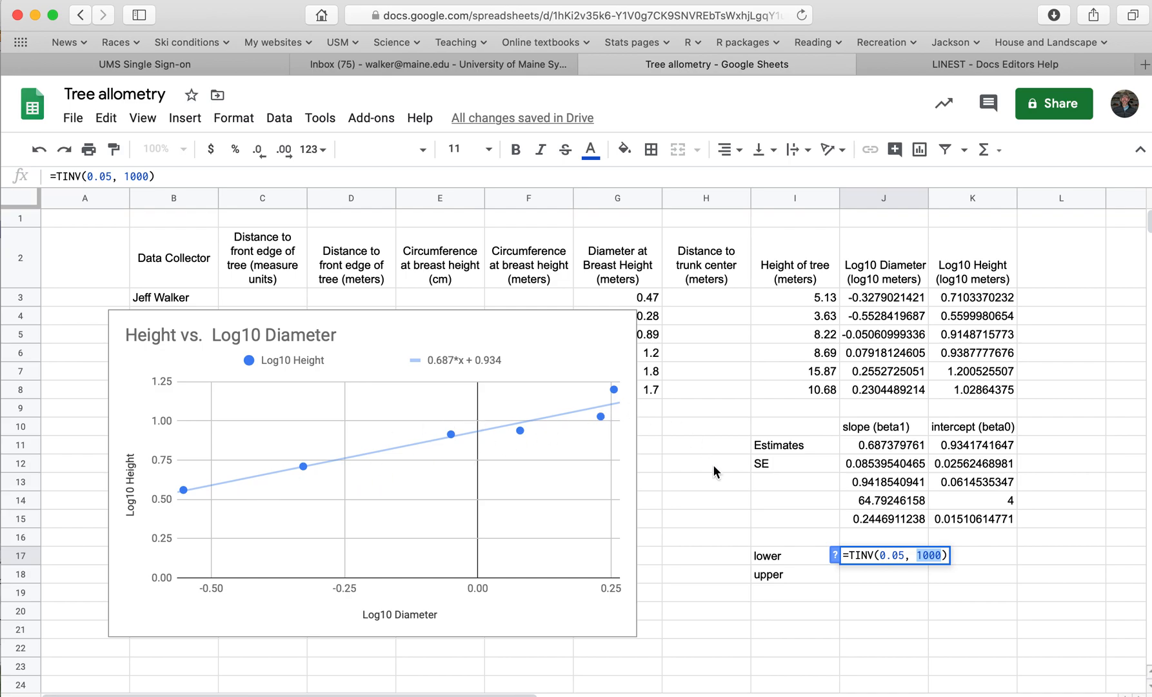
{"action": "type", "text": "cou"}
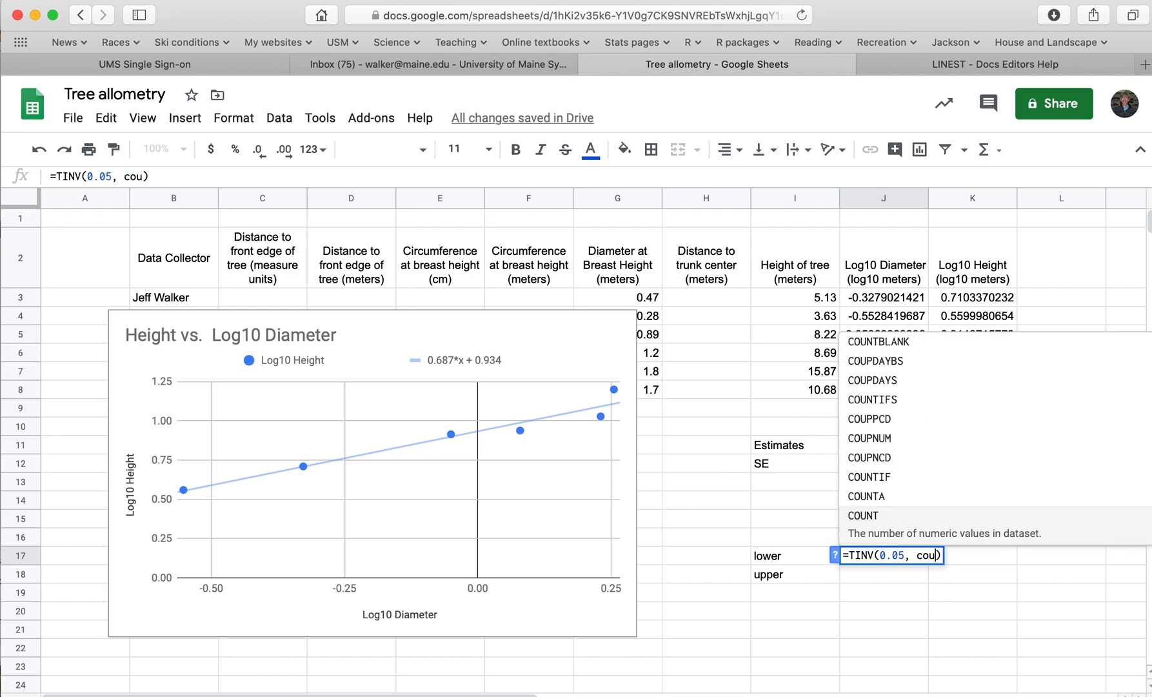
{"action": "type", "text": "n"}
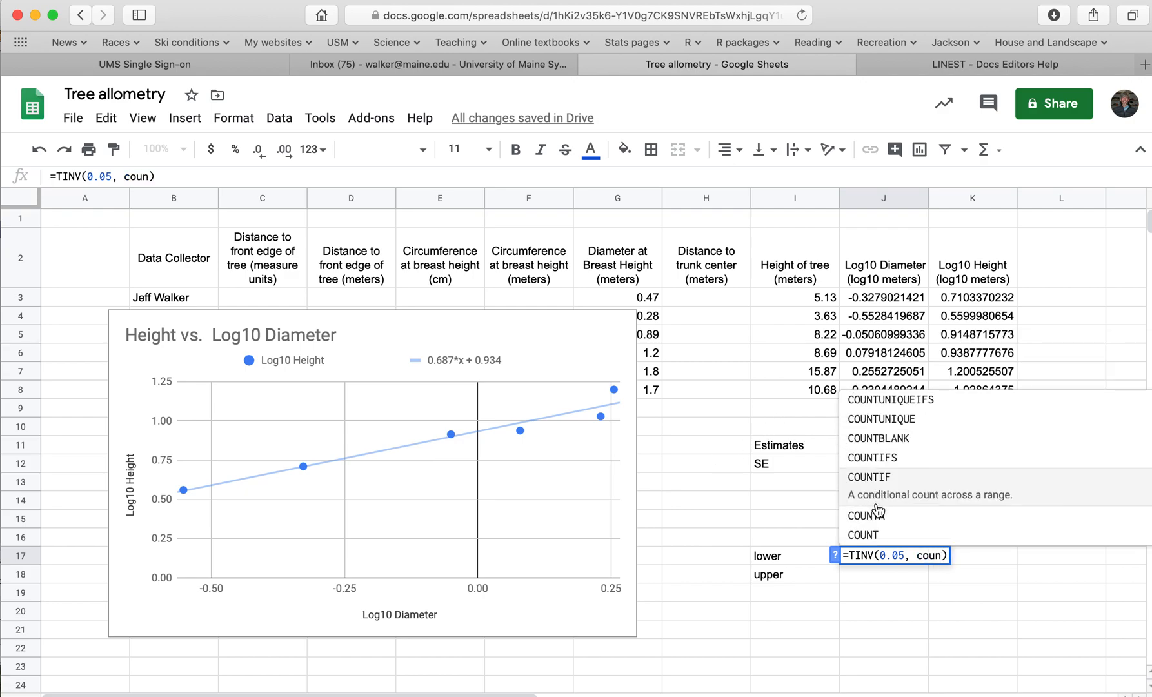
{"action": "left_click", "coordinate": [896, 521]}
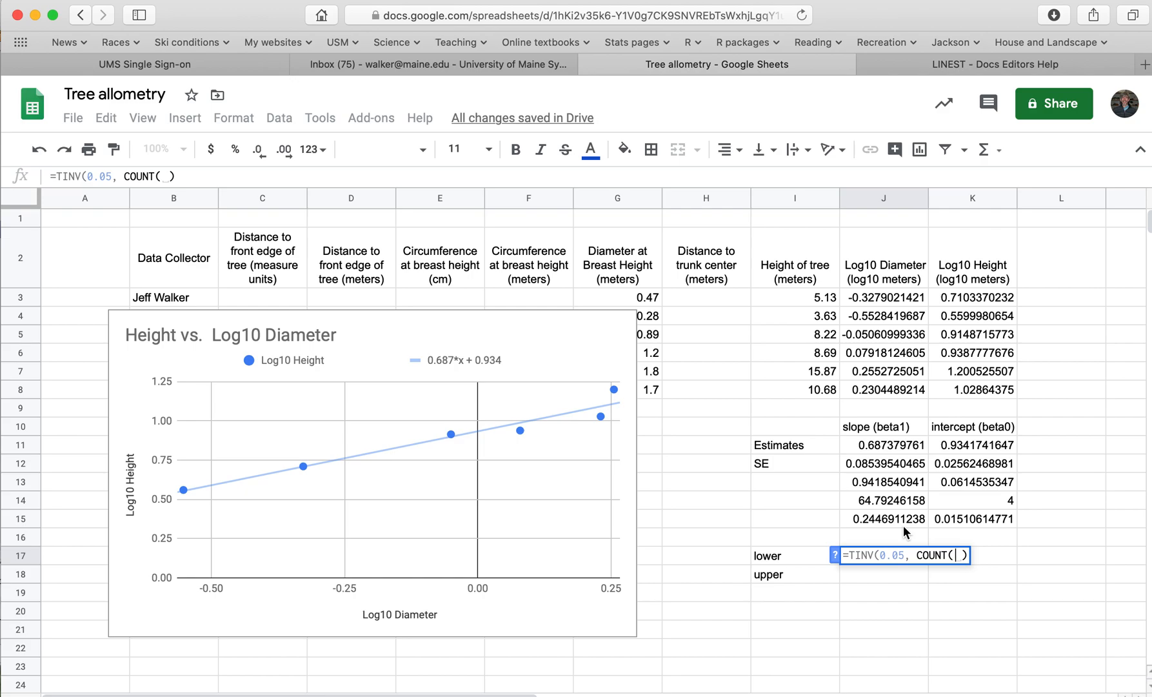
{"action": "left_click_drag", "start_coordinate": [885, 300], "coordinate": [886, 391]}
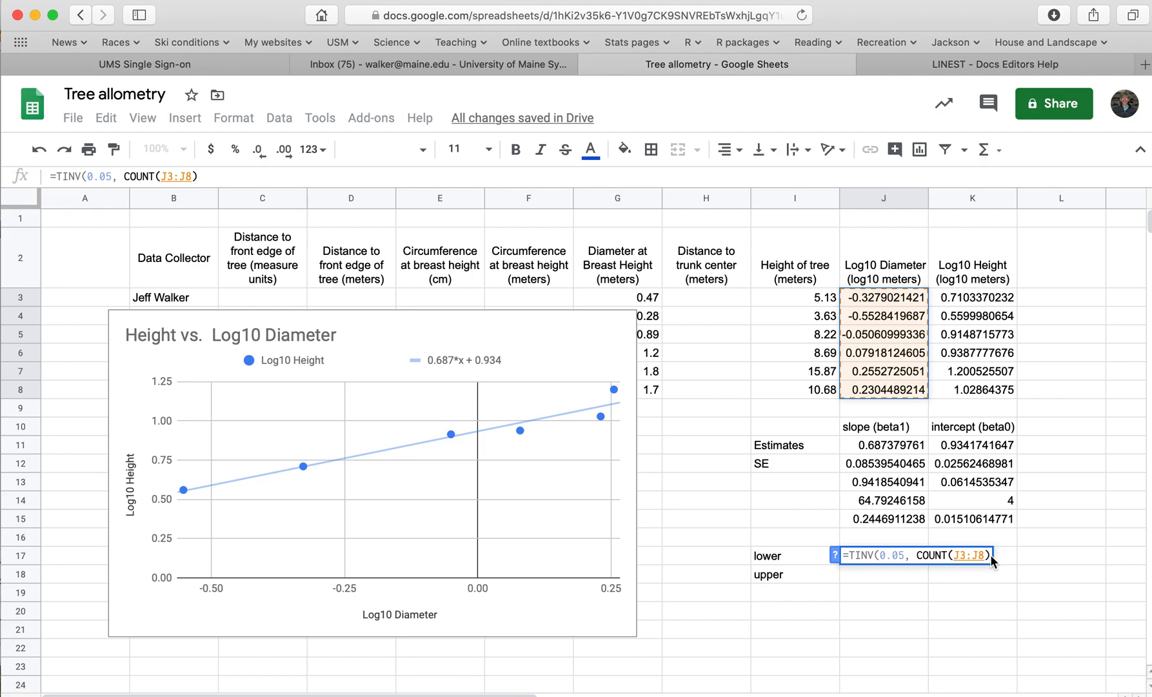
{"action": "type", "text": ")-2_"}
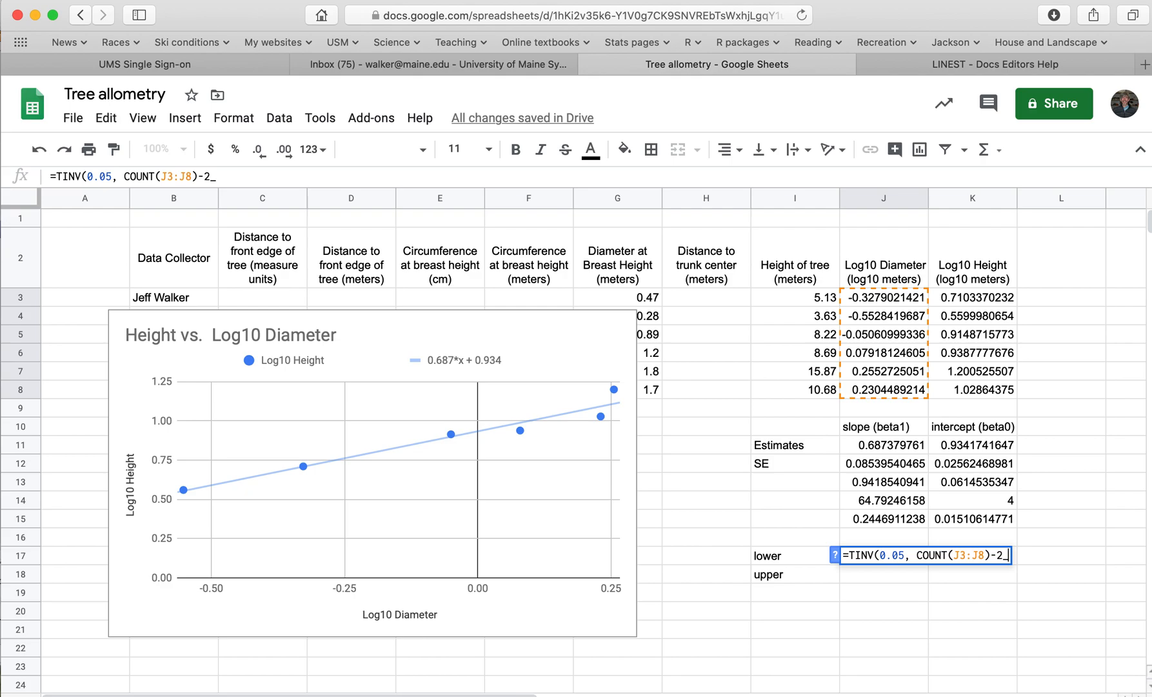
{"action": "type", "text": ")"}
{"action": "key", "text": "Return"}
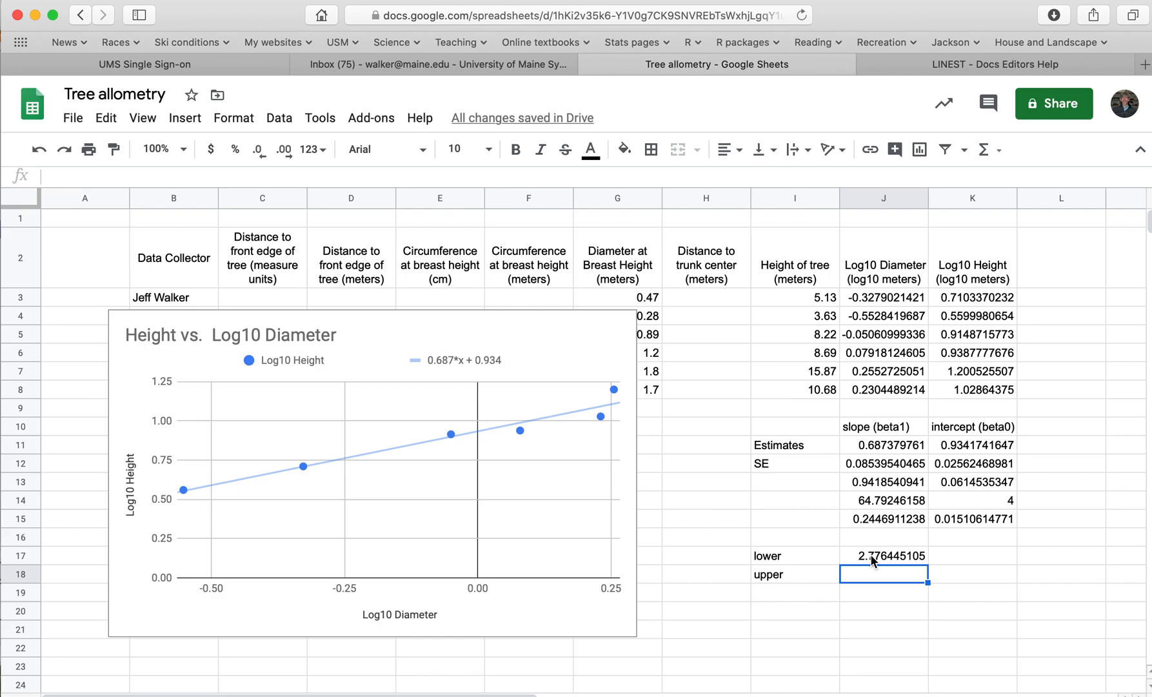
Subtract J17's t-value from the slope estimate by putting J11- in front of the TINV function
{"action": "left_click", "coordinate": [870, 556]}
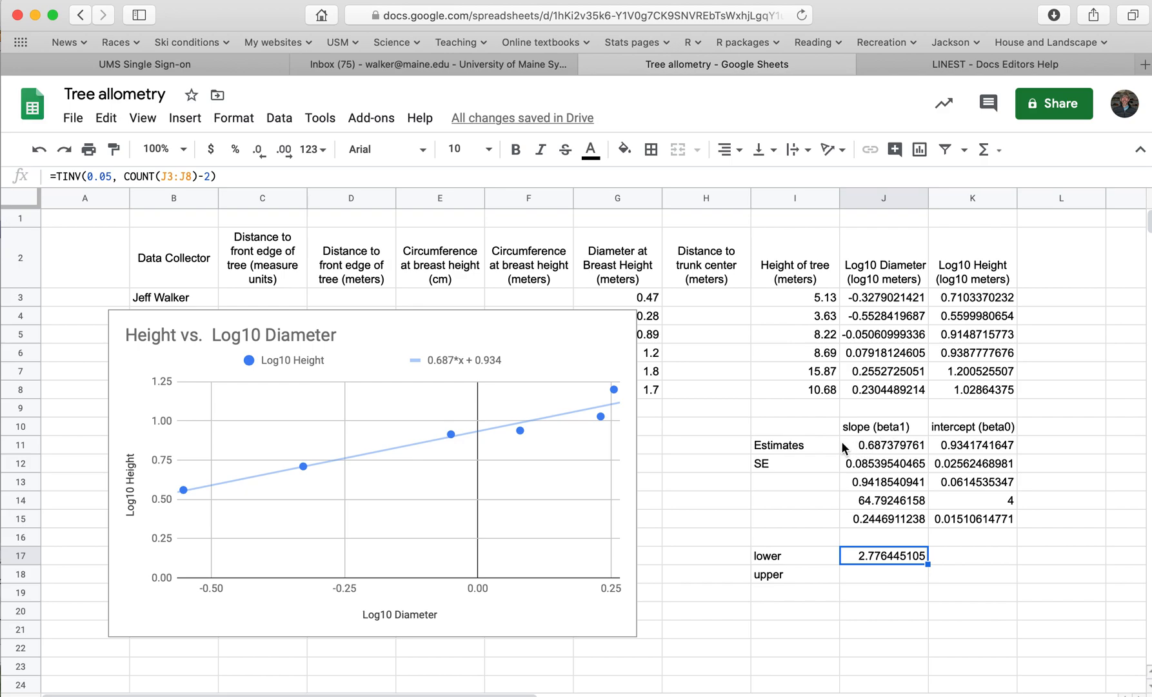
{"action": "left_click", "coordinate": [58, 177]}
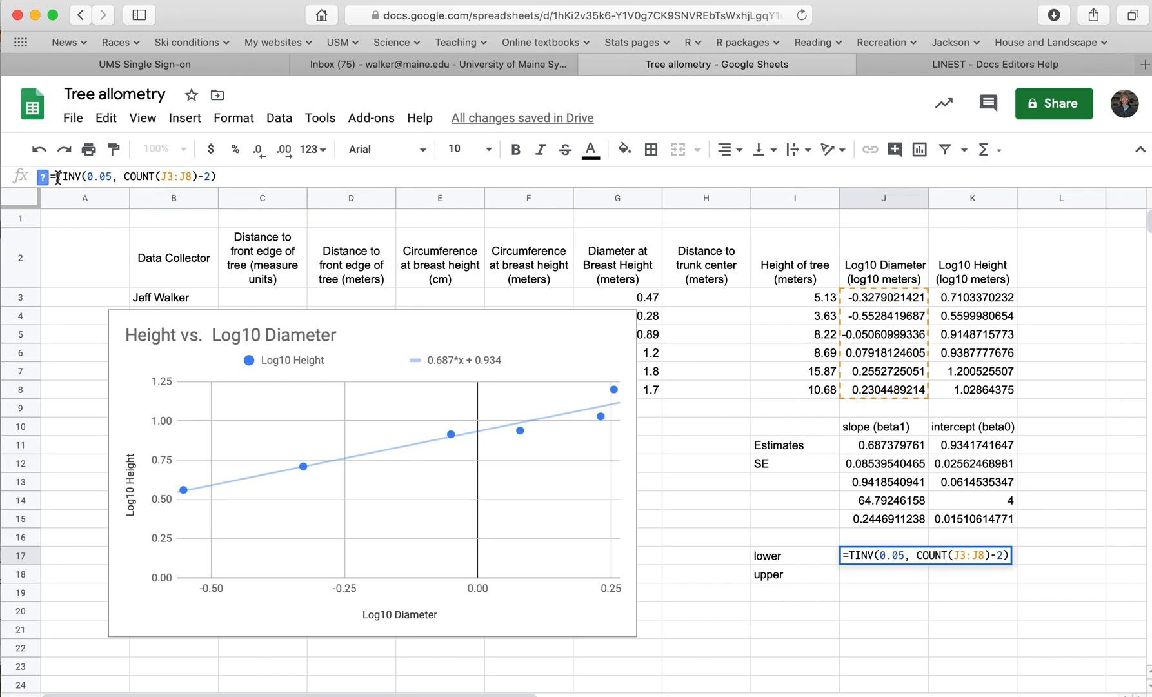
{"action": "left_click", "coordinate": [882, 445]}
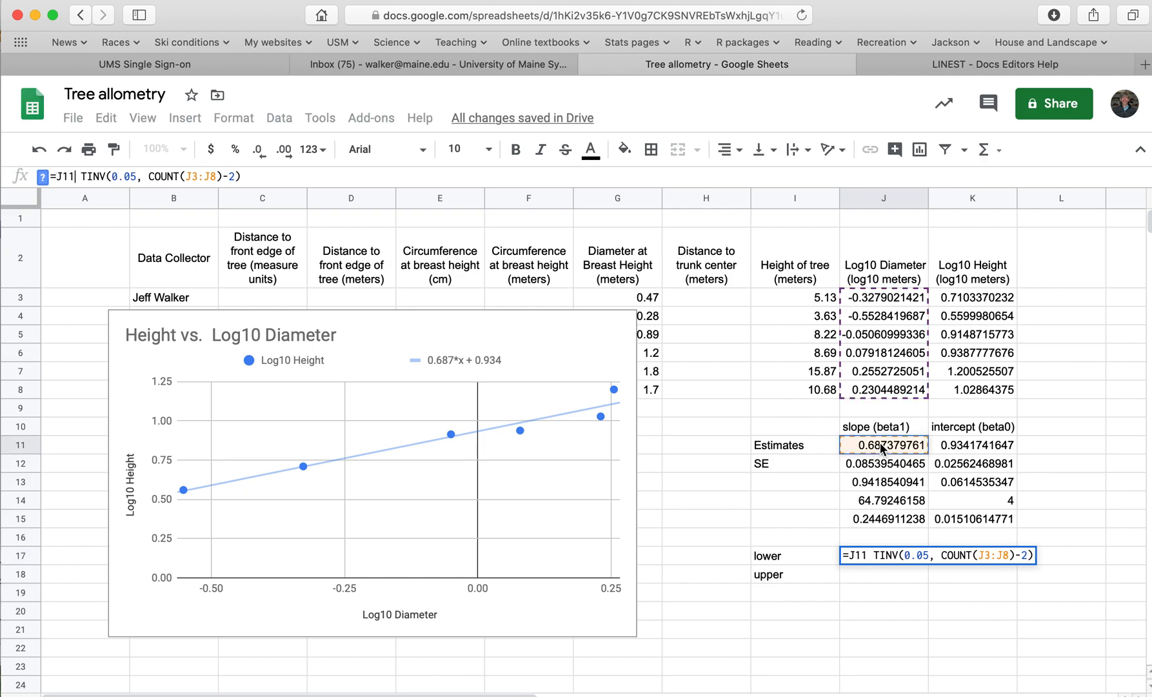
{"action": "type", "text": "-"}
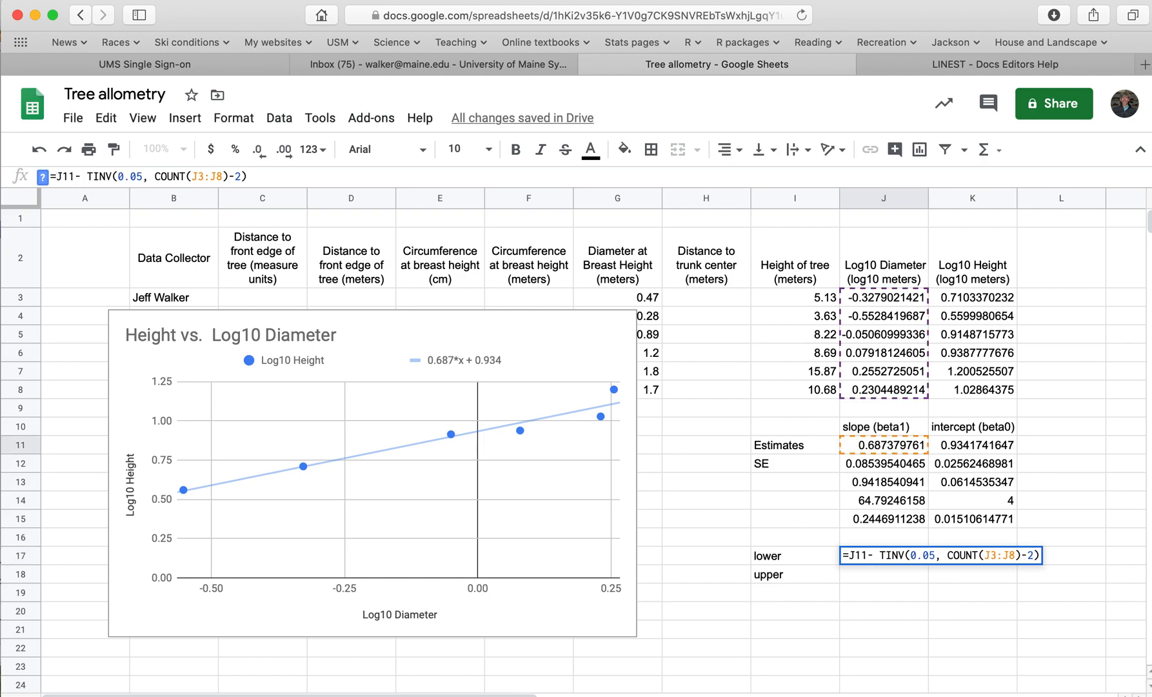
{"action": "key", "text": "Return"}
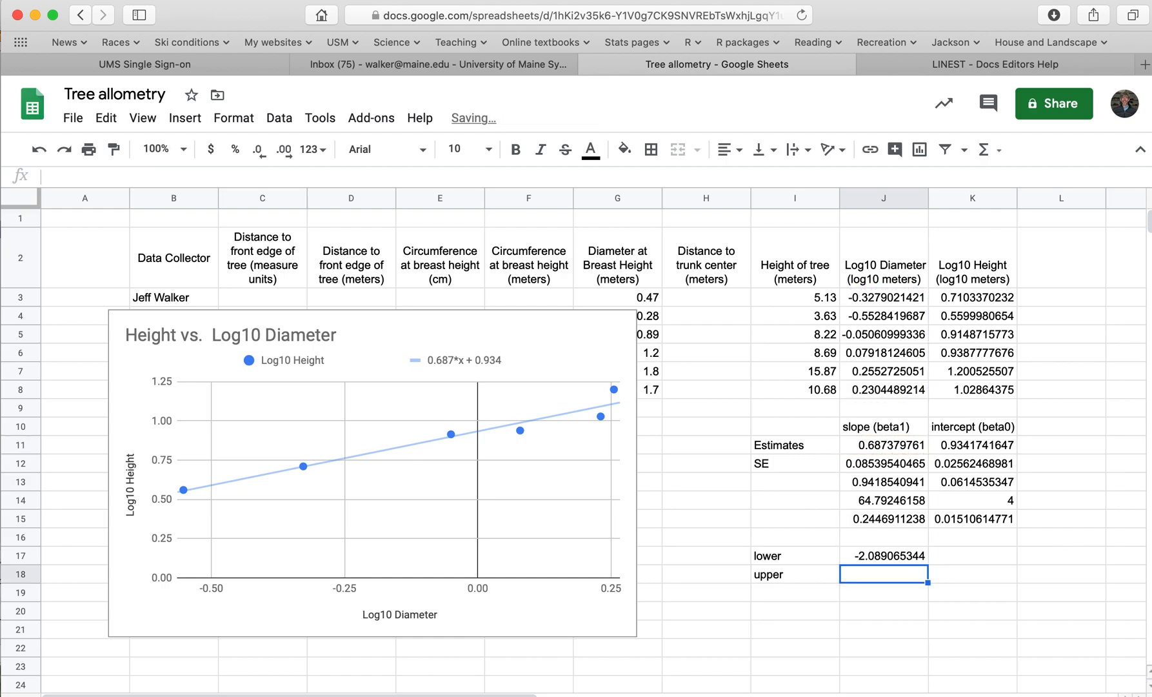
Multiply the t-value in J17 by the slope's standard error, making the formula =J11- TINV(0.05, COUNT(J3:J8)-2)*J12
{"action": "left_click", "coordinate": [899, 553]}
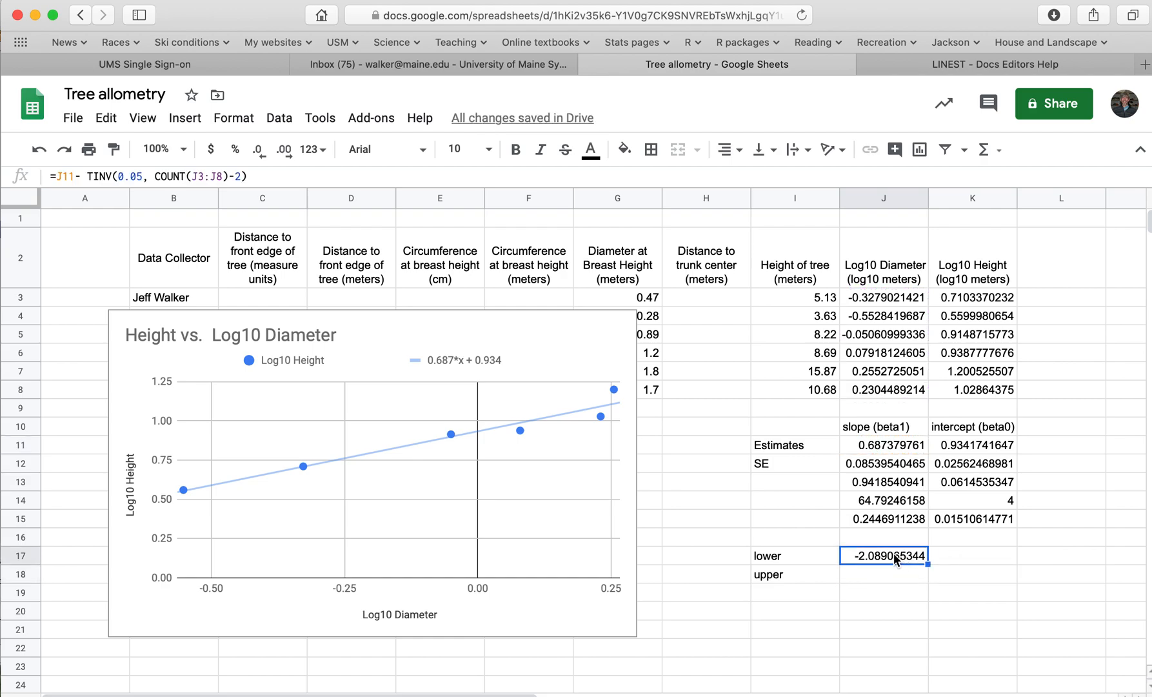
{"action": "key", "text": "Return"}
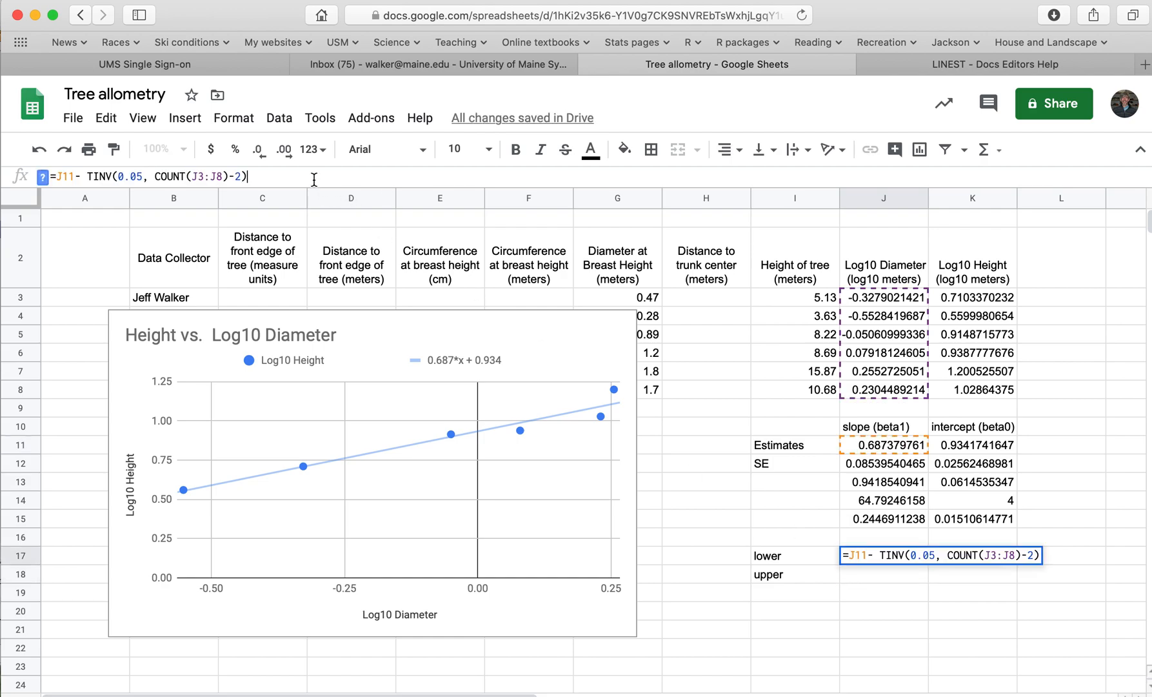
{"action": "type", "text": "*"}
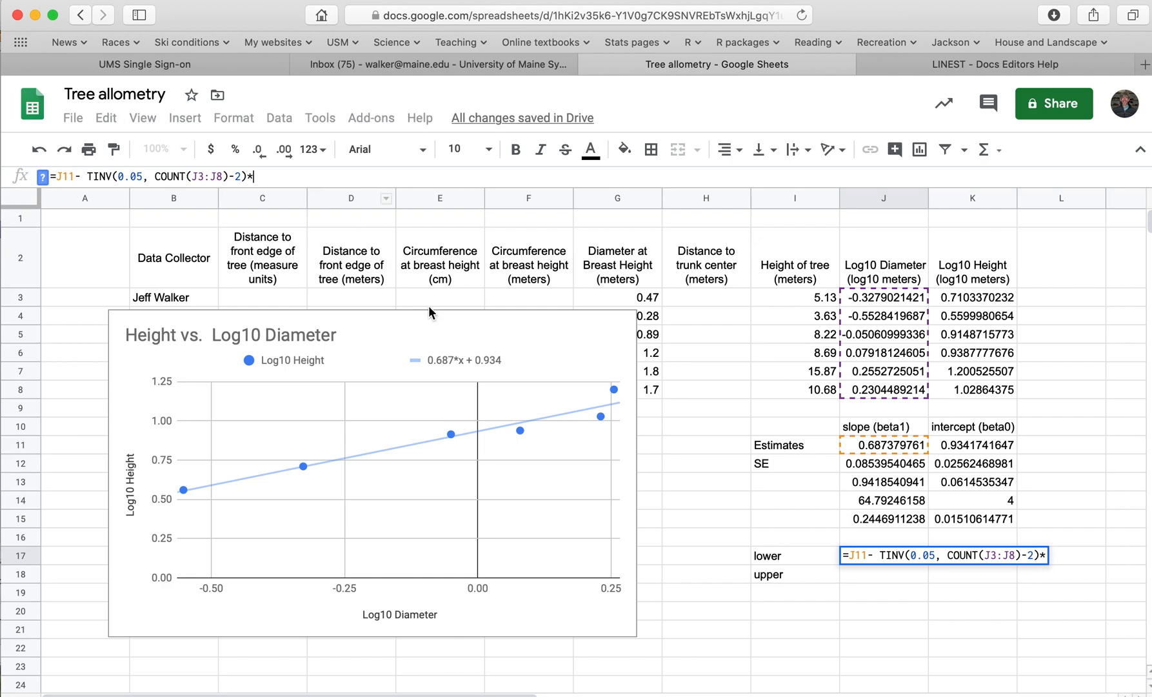
{"action": "left_click", "coordinate": [878, 461]}
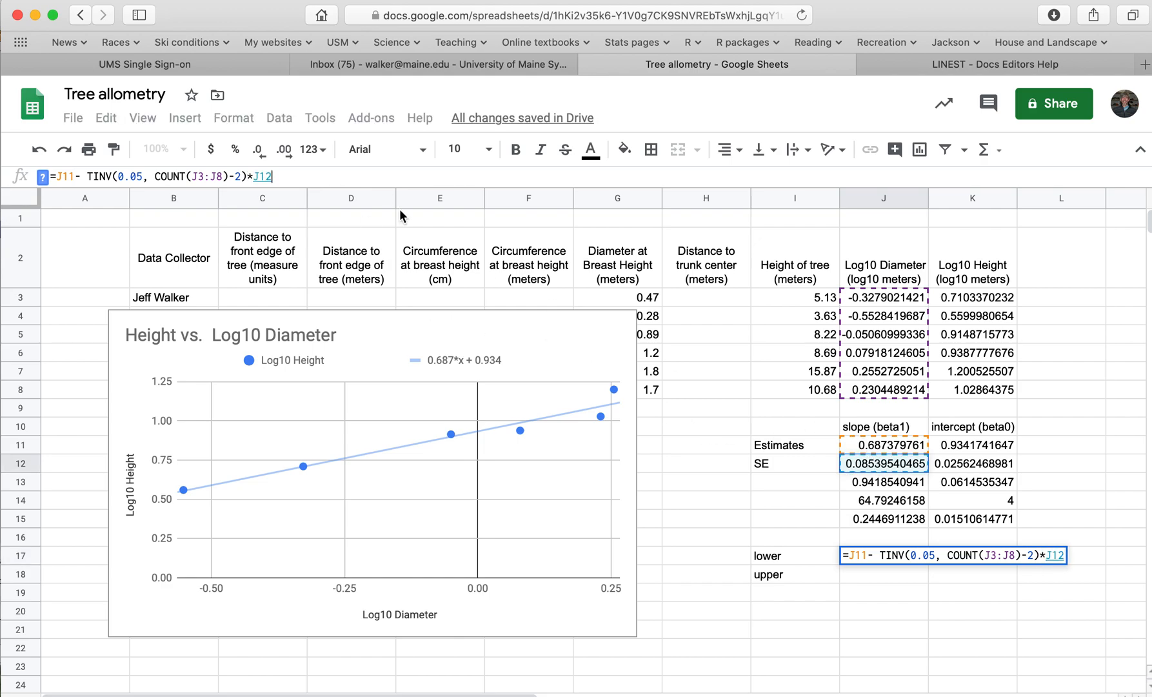
{"action": "left_click_drag", "start_coordinate": [84, 176], "coordinate": [236, 176]}
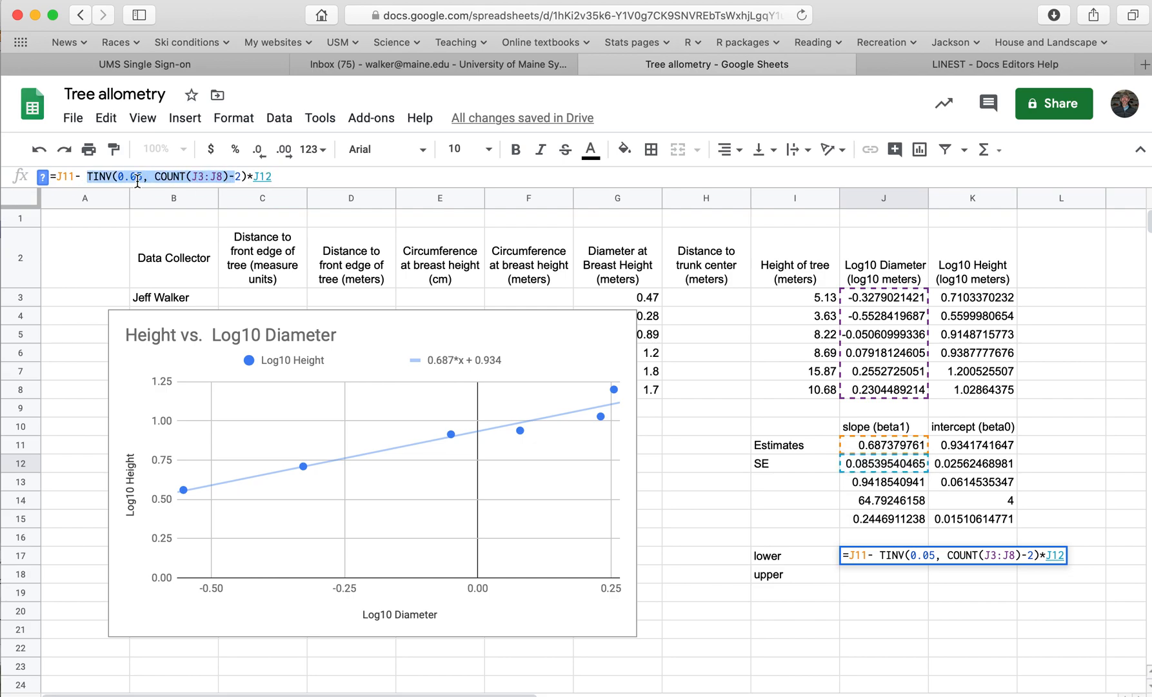
{"action": "key", "text": "Return"}
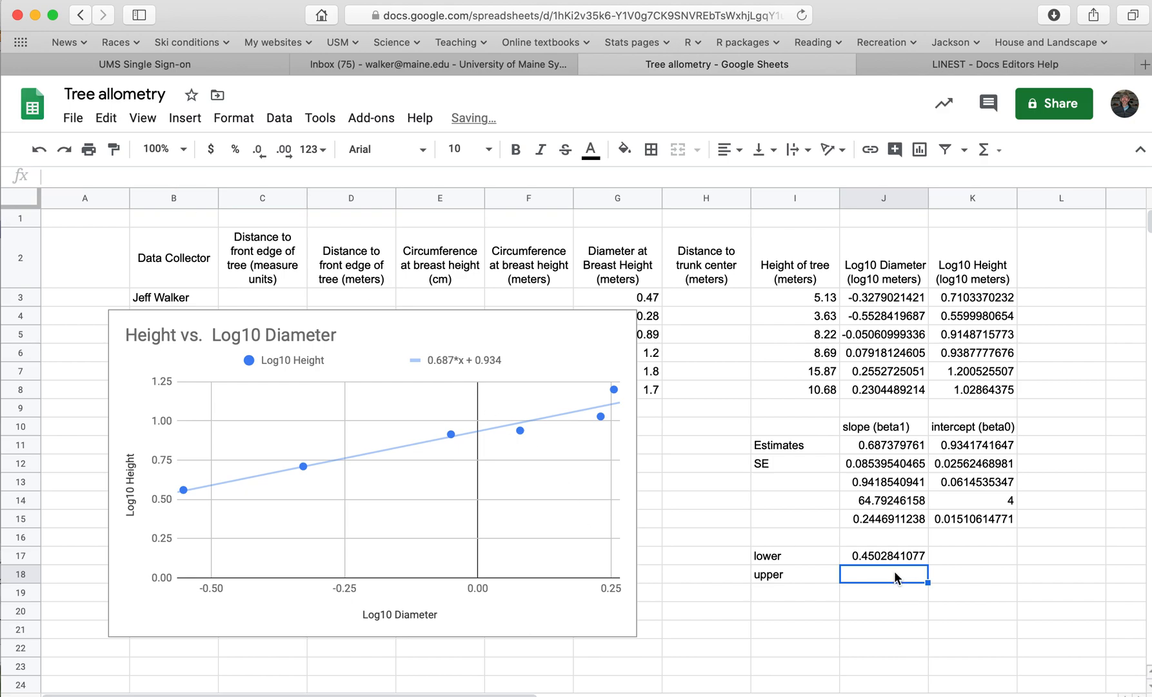
Start the slope's upper limit formula in J18 as the estimate plus a t-value at 0.05, =J11+TINV(0.05
{"action": "type", "text": "="}
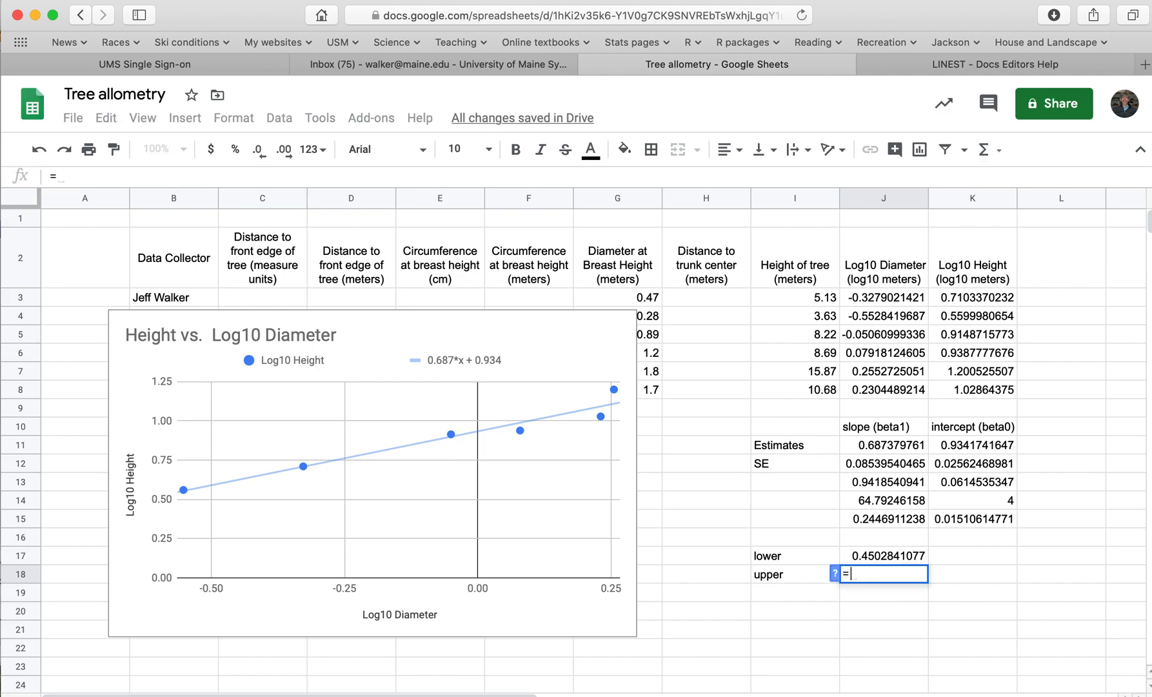
{"action": "left_click", "coordinate": [892, 443]}
{"action": "type", "text": "+"}
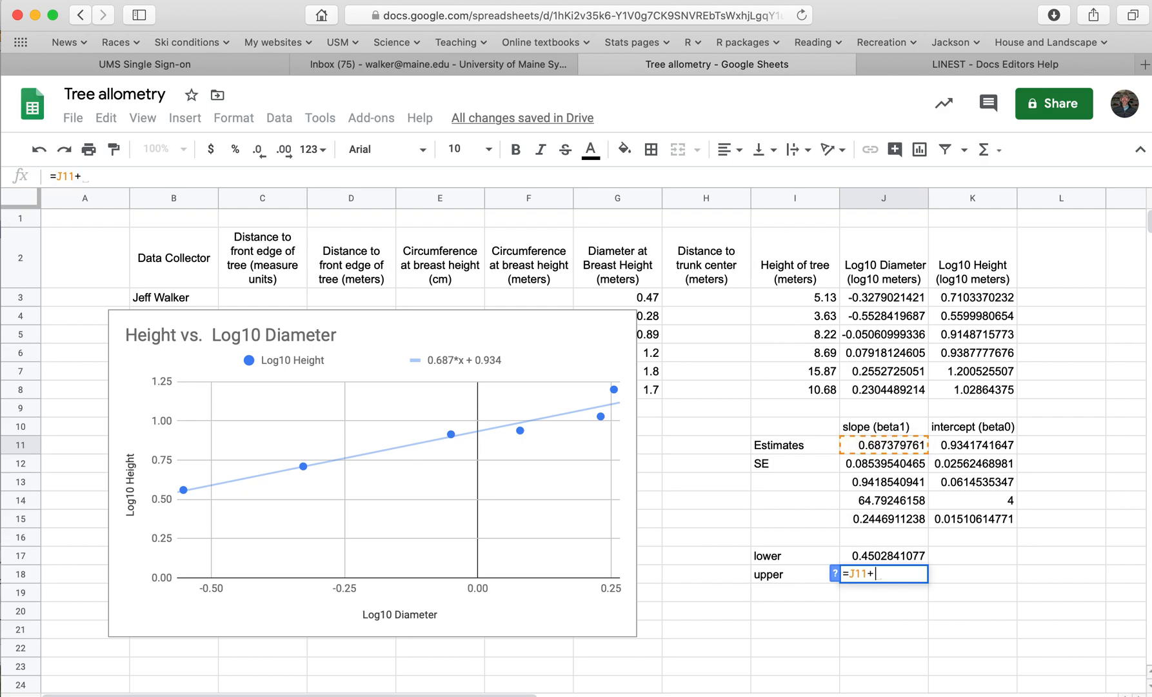
{"action": "type", "text": "tinv"}
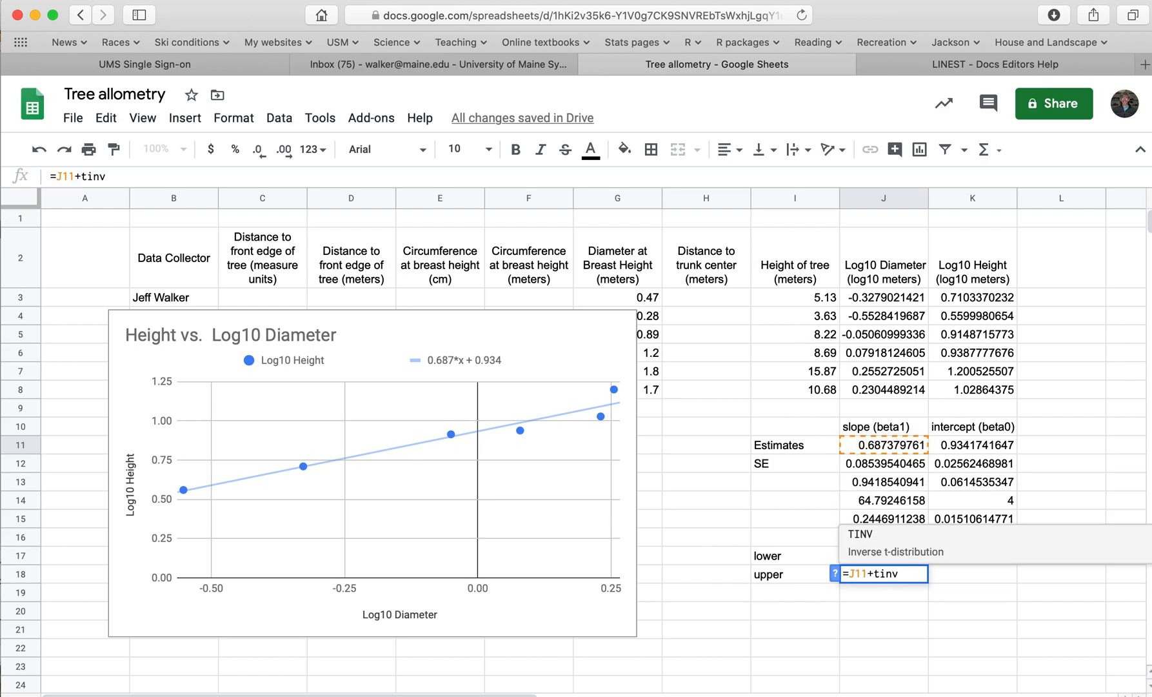
{"action": "left_click", "coordinate": [882, 534]}
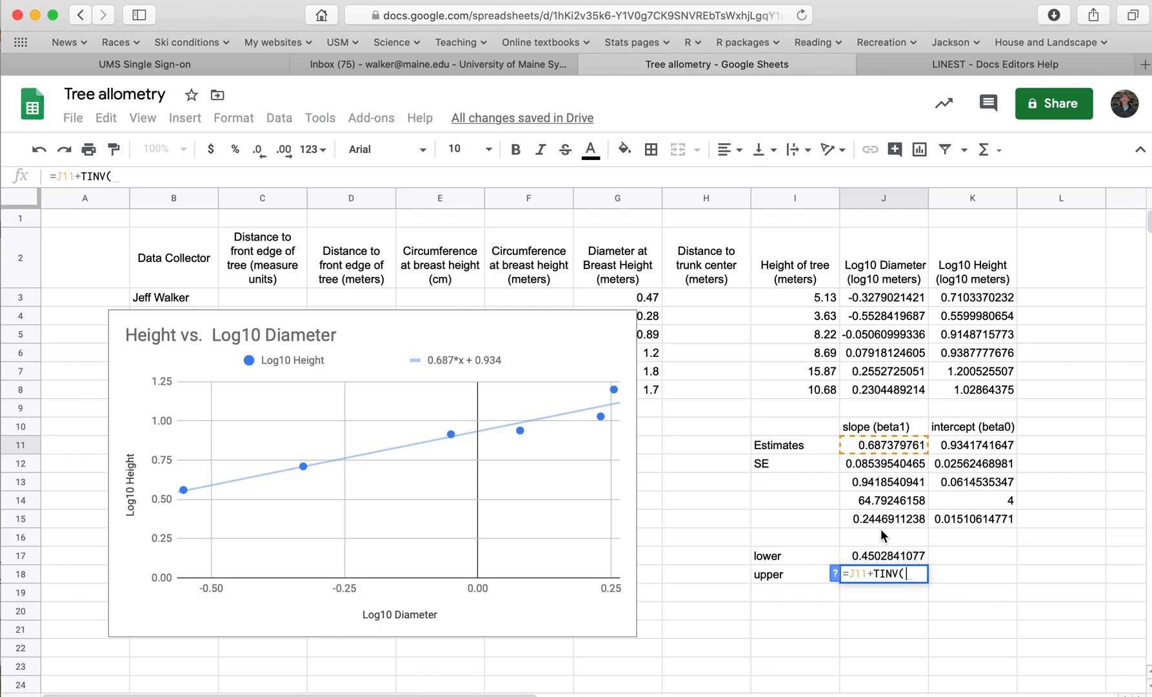
{"action": "type", "text": "0.05"}
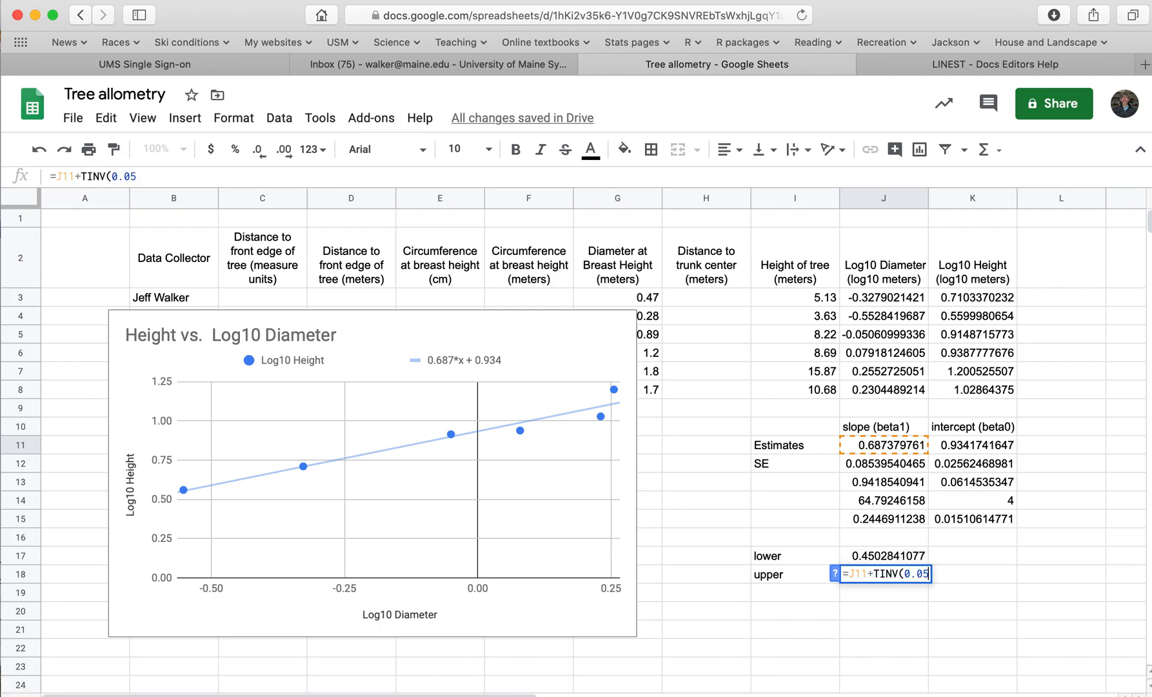
{"action": "type", "text": ","}
Complete J18's formula with COUNT(J3:J8)-2 degrees of freedom and multiply the t-value by the standard error in J12
{"action": "left_click", "coordinate": [883, 536]}
{"action": "key", "text": "BackSpace"}
{"action": "key", "text": "BackSpace"}
{"action": "key", "text": "BackSpace"}
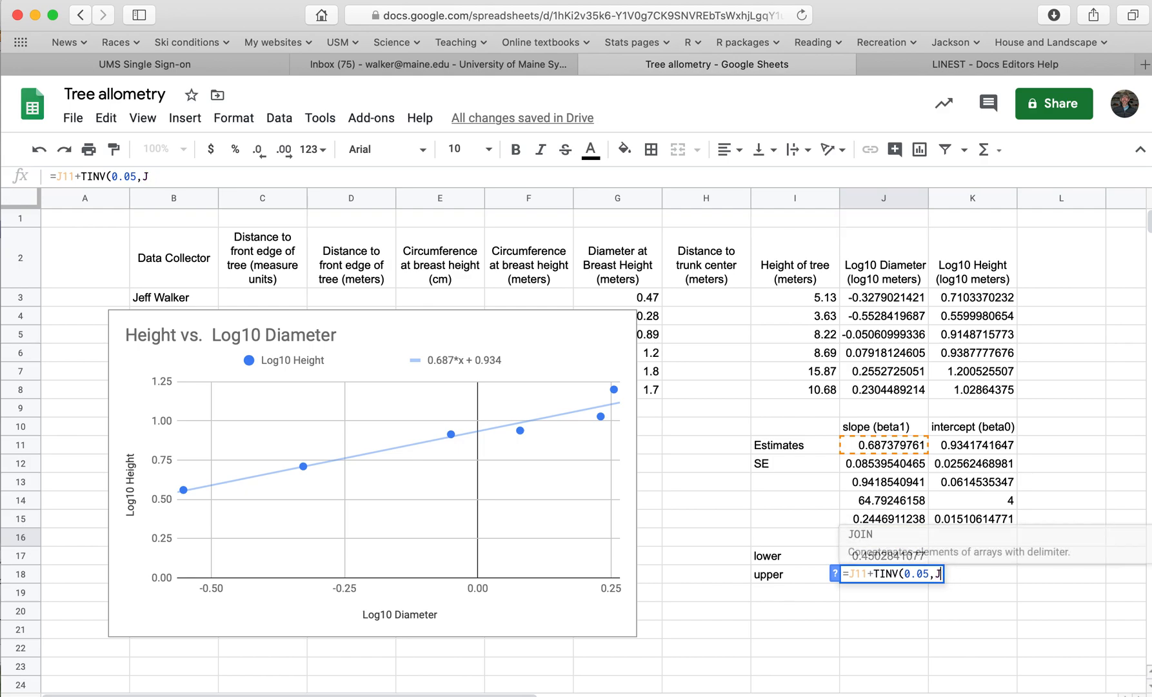
{"action": "type", "text": "un"}
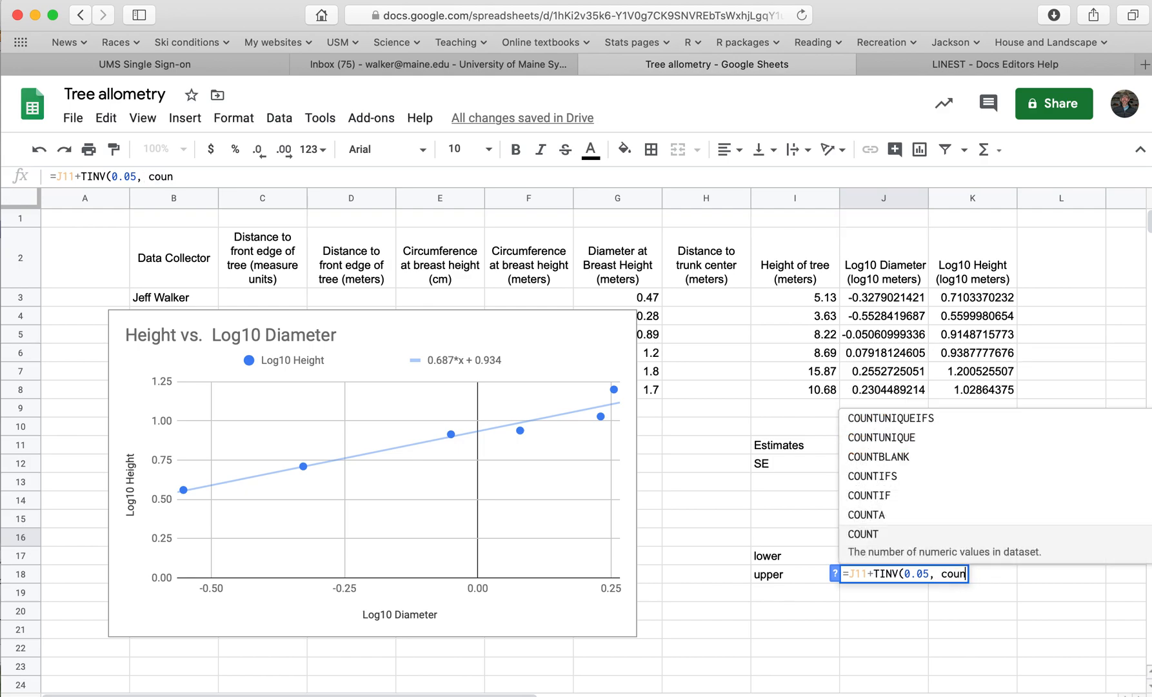
{"action": "left_click", "coordinate": [881, 535]}
{"action": "left_click_drag", "start_coordinate": [879, 299], "coordinate": [873, 382]}
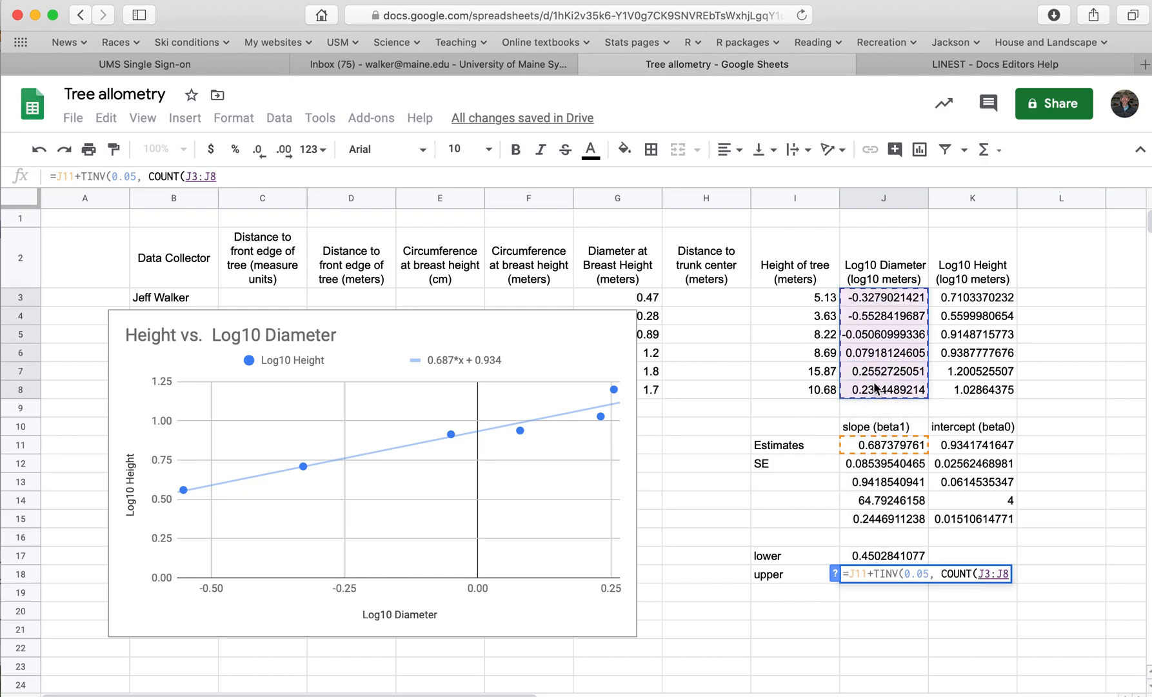
{"action": "type", "text": ")-2"}
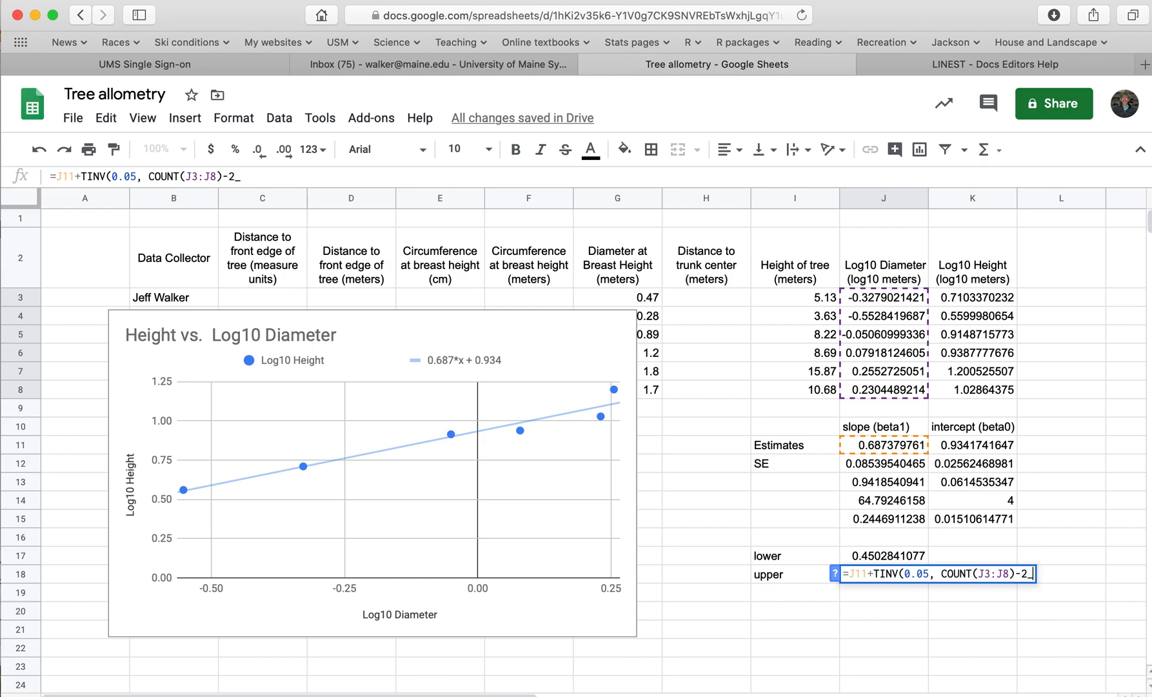
{"action": "type", "text": ")*"}
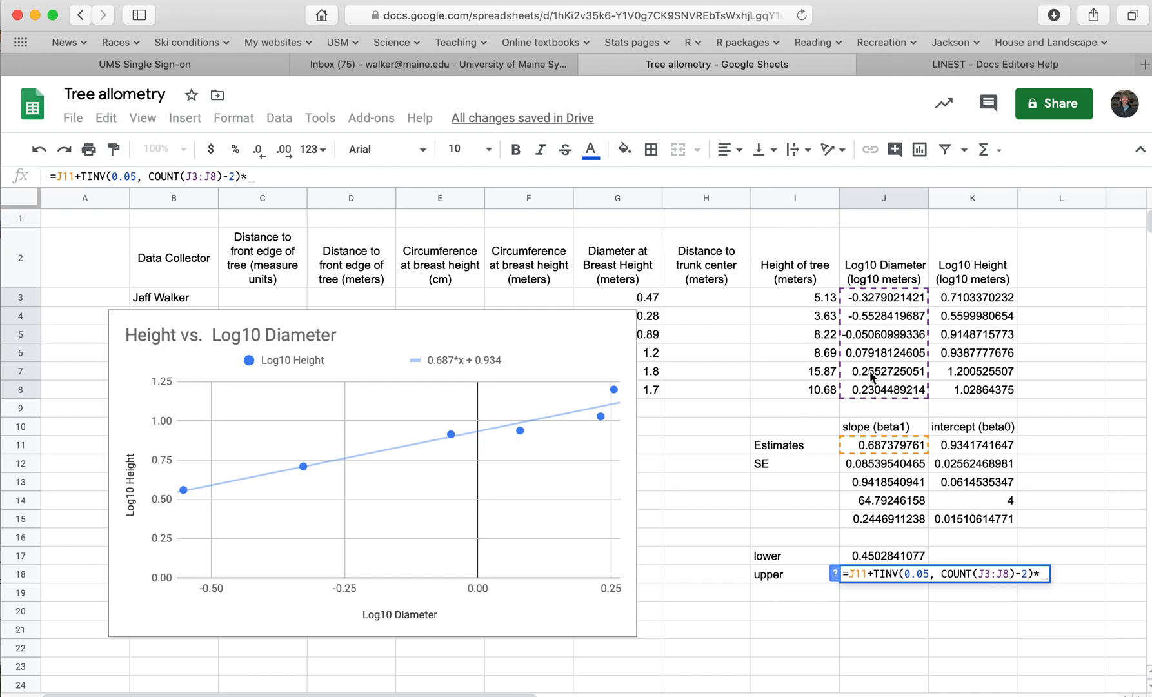
{"action": "left_click", "coordinate": [874, 465]}
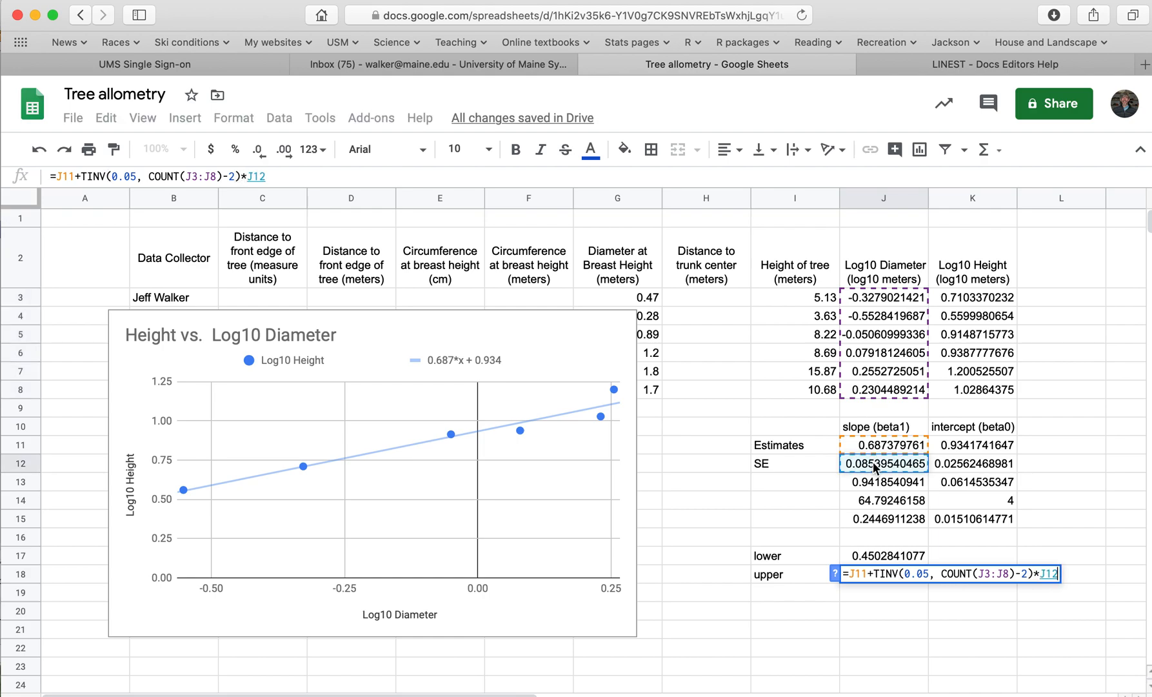
{"action": "key", "text": "Return"}
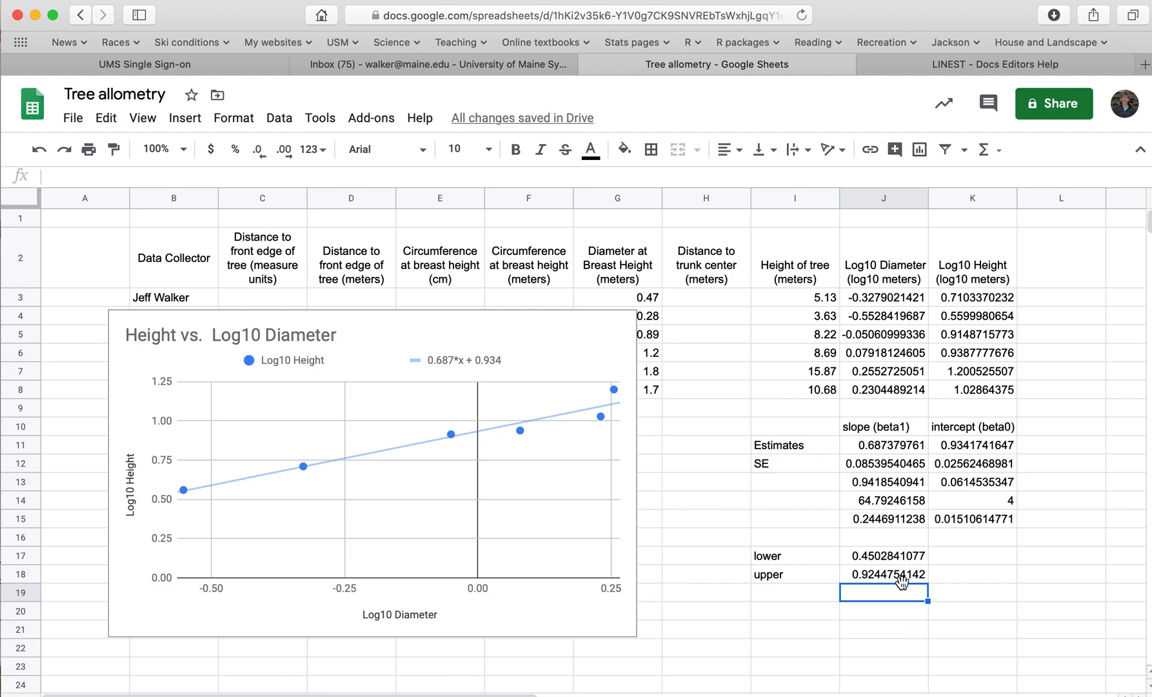
Review the slope's lower and upper limits in J17 and J18 and the slope estimate in J11
{"action": "left_click", "coordinate": [881, 559]}
{"action": "left_click", "coordinate": [886, 571]}
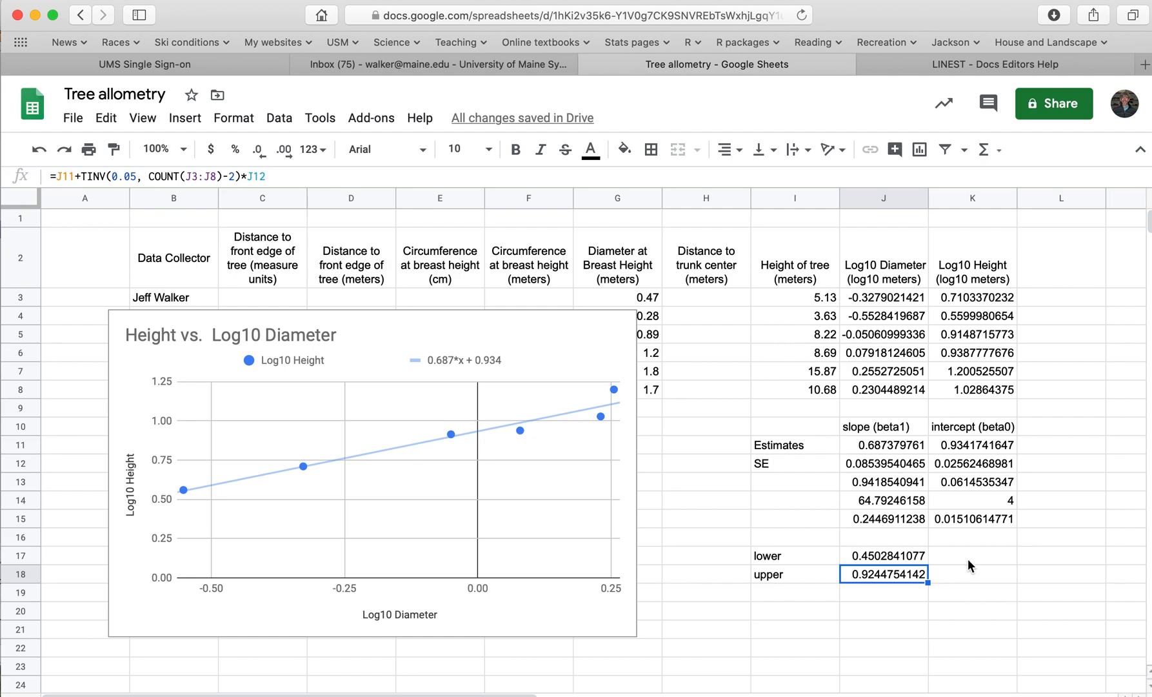
{"action": "left_click", "coordinate": [879, 443]}
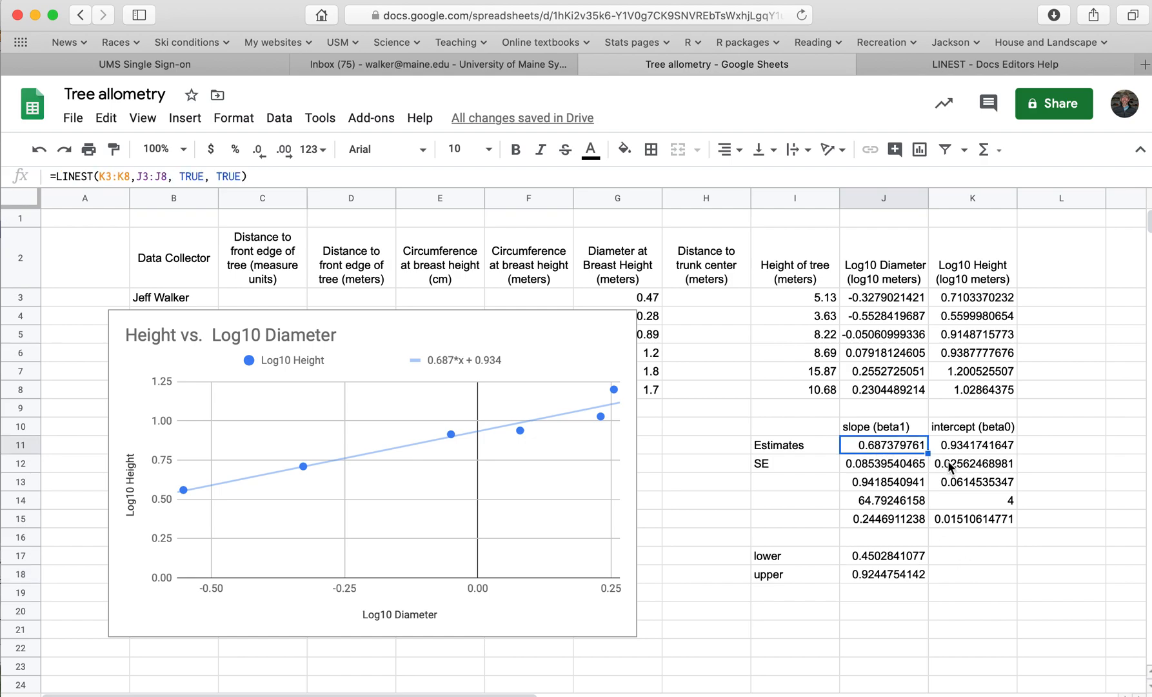